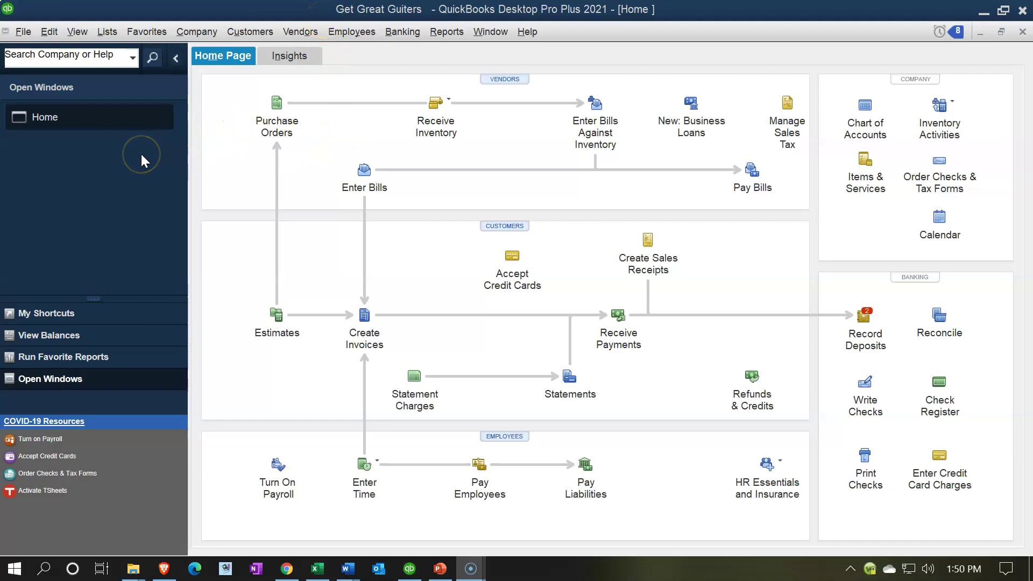
click(76, 31)
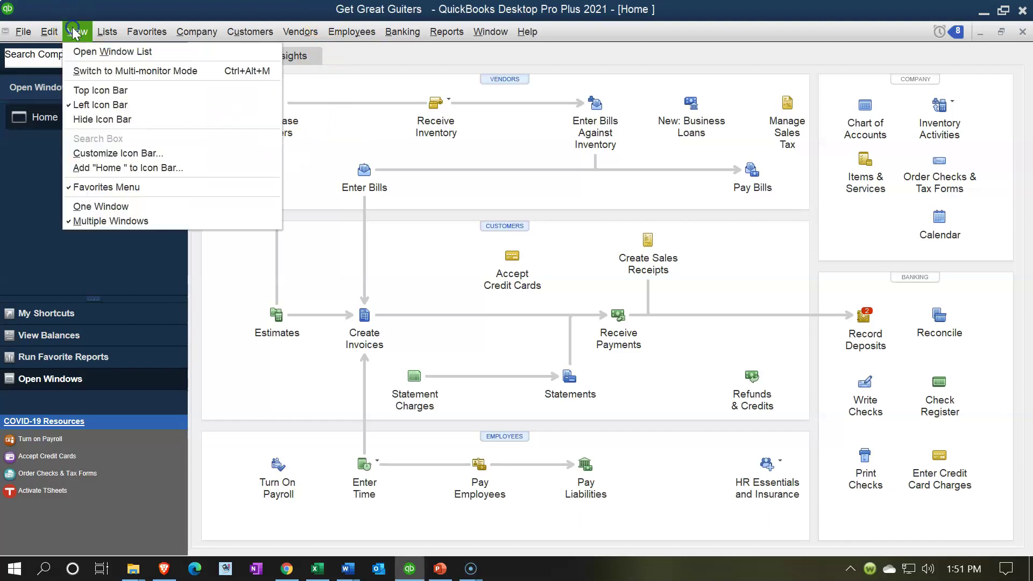
click(94, 52)
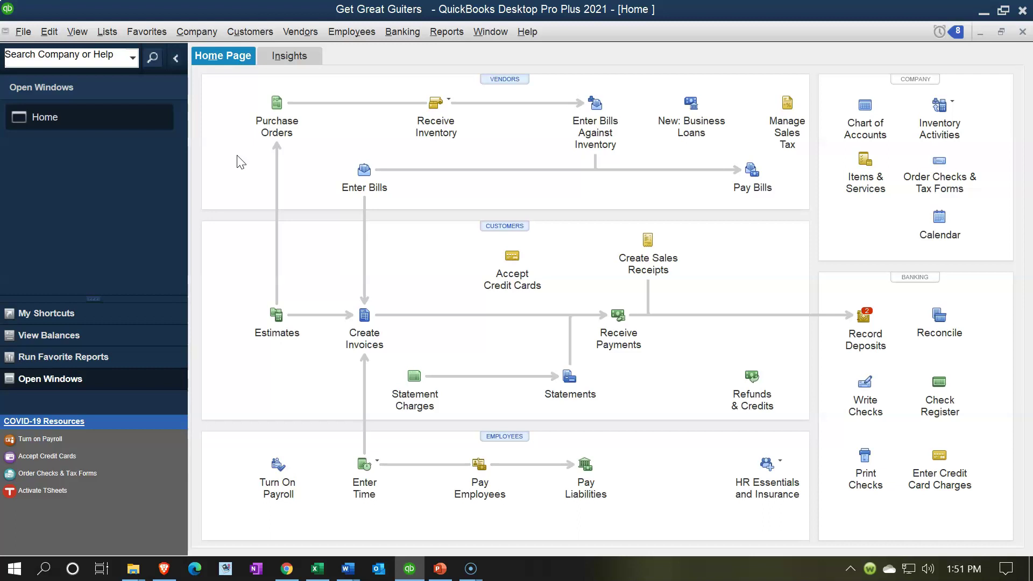
click(221, 155)
- Open the standard Balance Sheet report from the company and financial reports
click(446, 34)
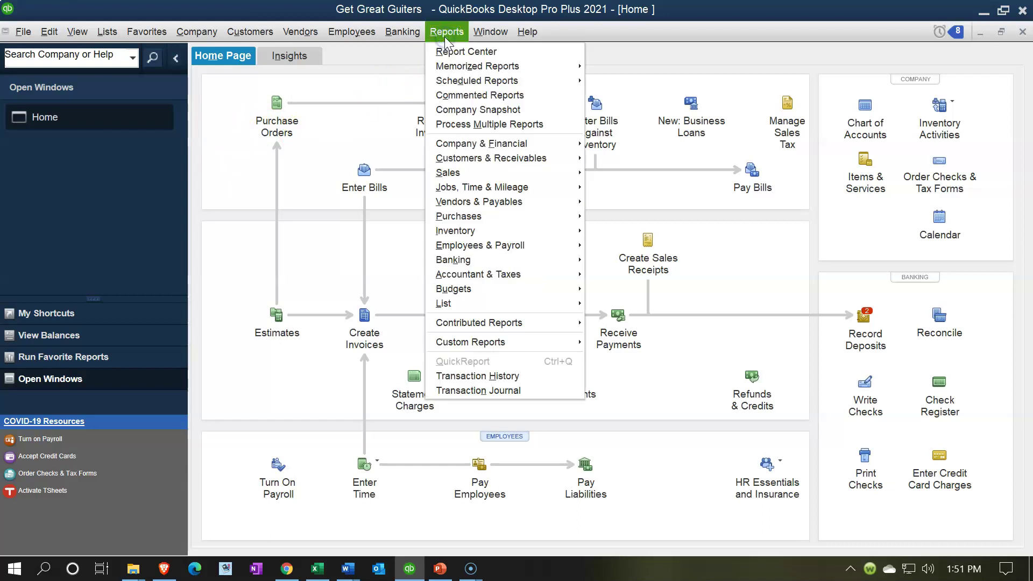
mouse_move(535, 145)
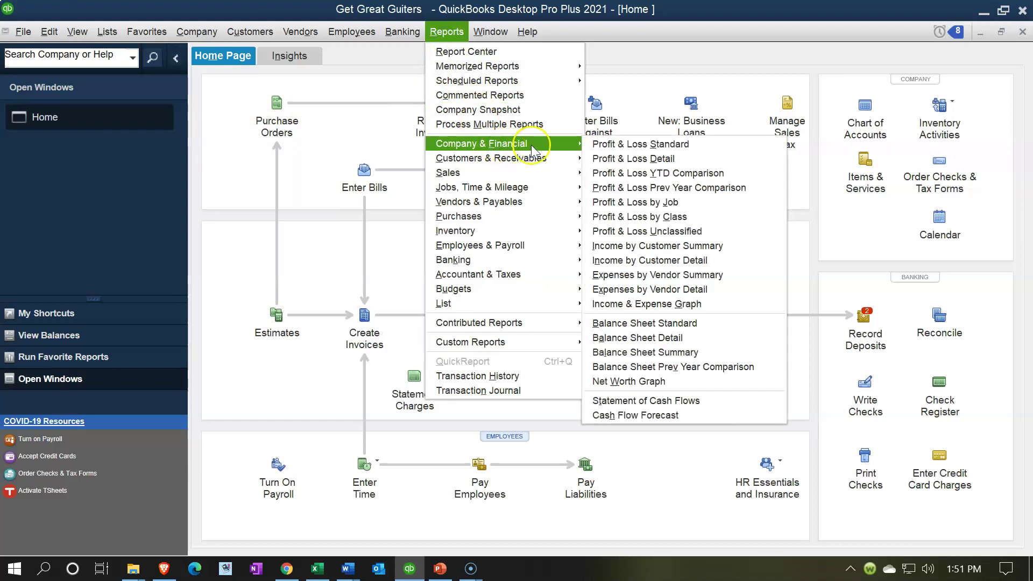
click(599, 145)
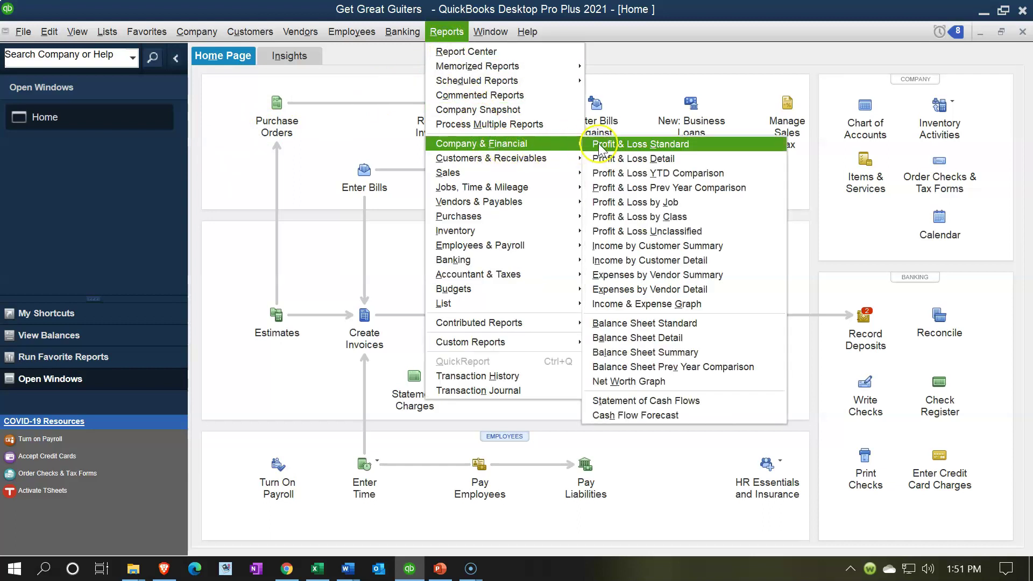
click(660, 324)
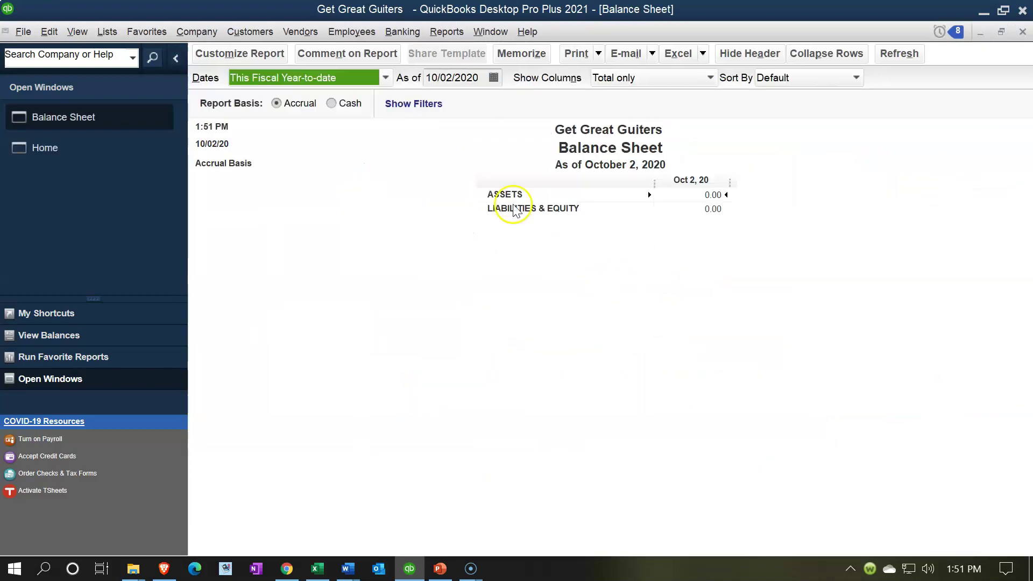
- Customize the Balance Sheet with a date range from 01/01/2021 to 02/28/2021 and check the Checking account line
click(248, 56)
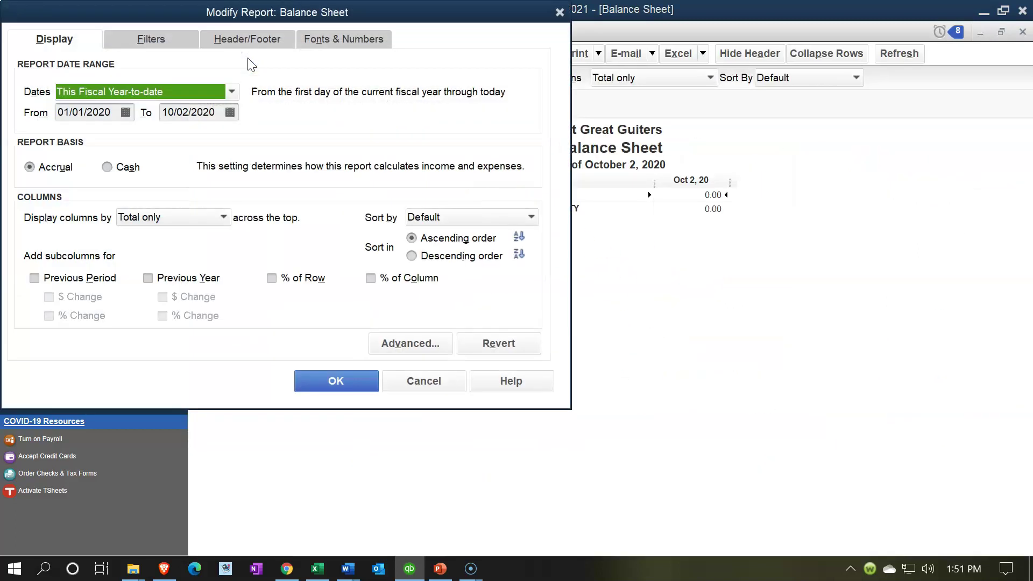
key(Tab)
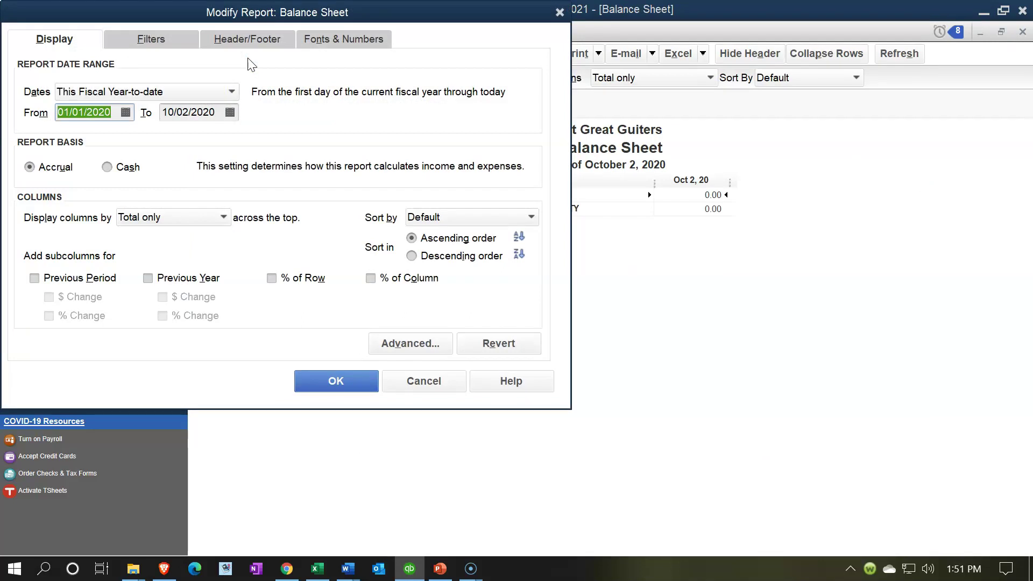
text(01/01/21)
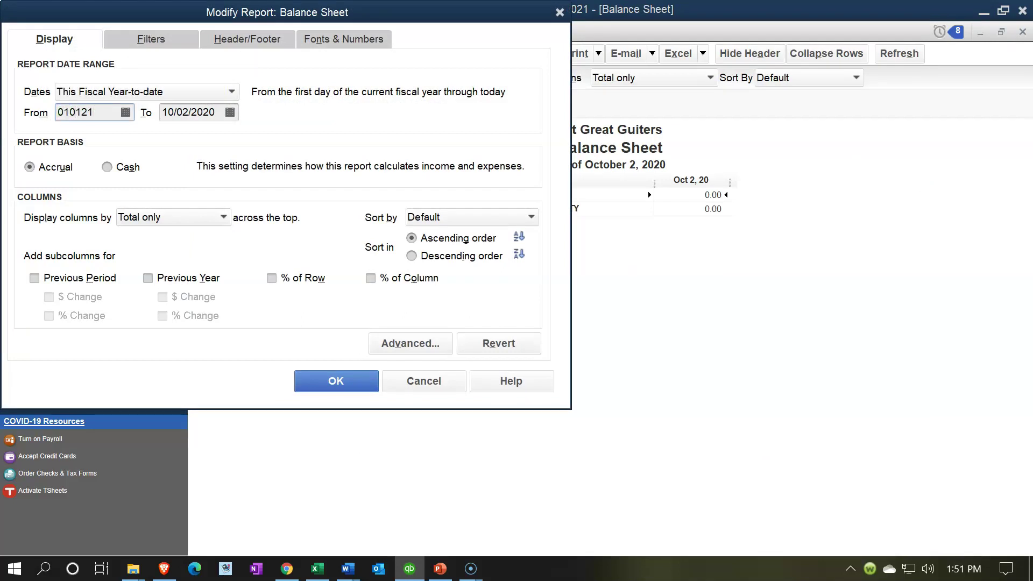
key(Tab)
text(022821)
key(Tab)
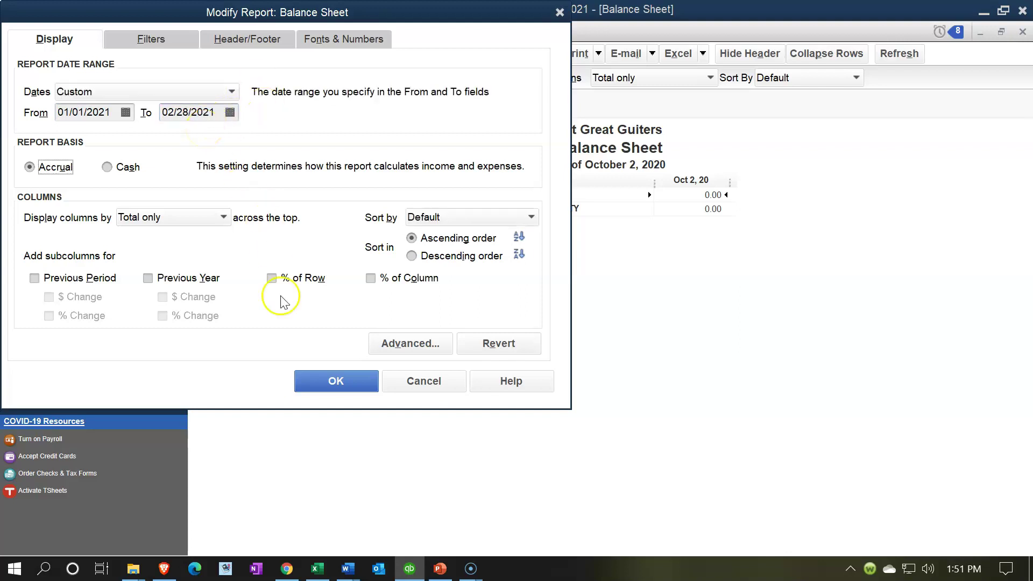
click(319, 380)
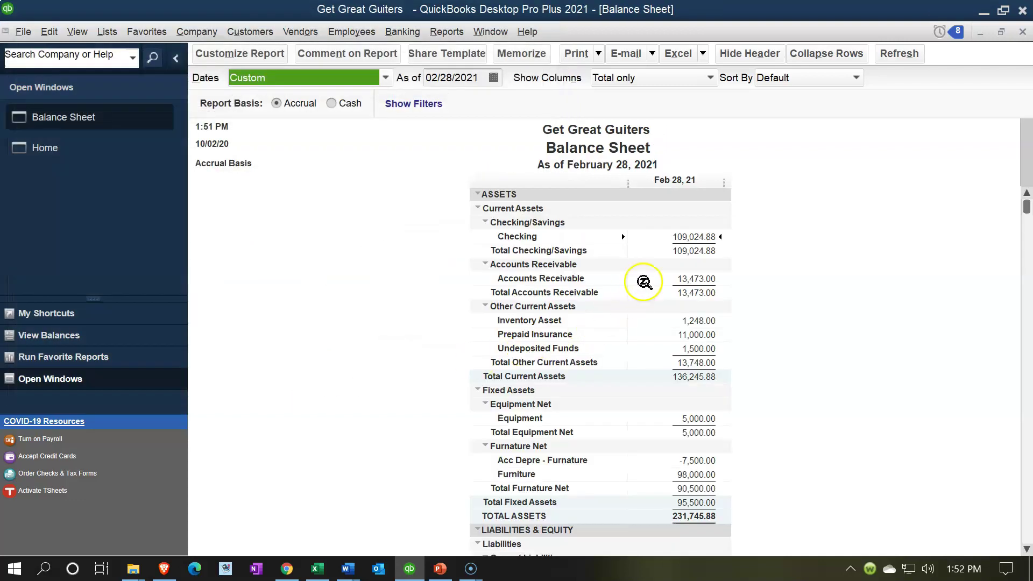
click(693, 237)
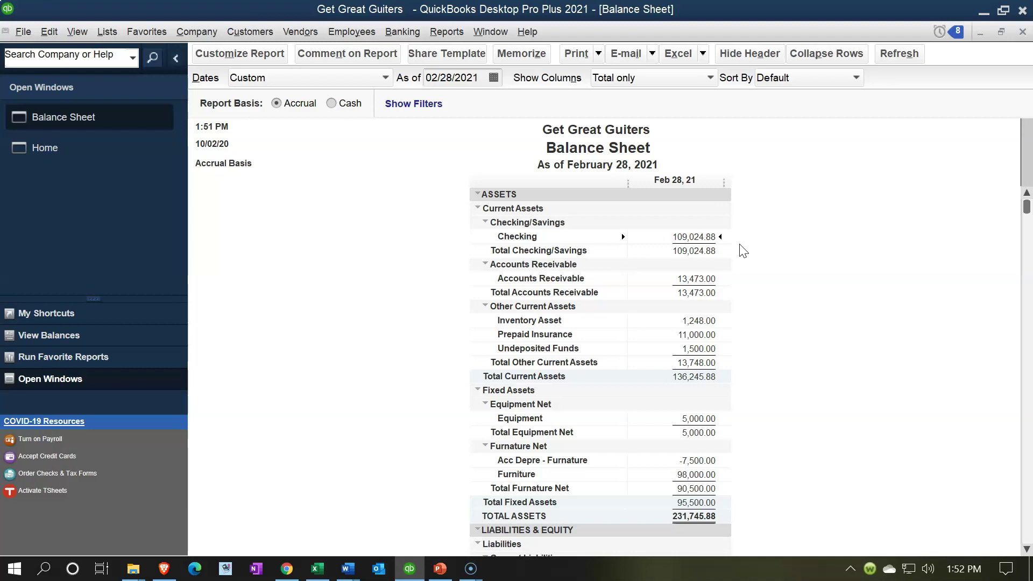
- Display the previous reconciliation detail report for the Checking account, including transactions cleared at the time of reconciliation
click(448, 32)
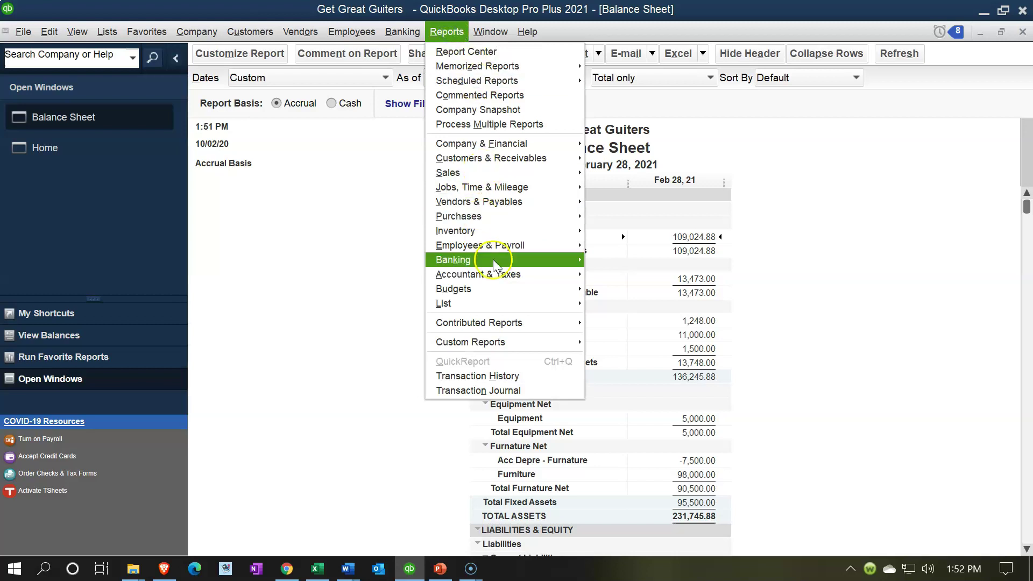
mouse_move(500, 260)
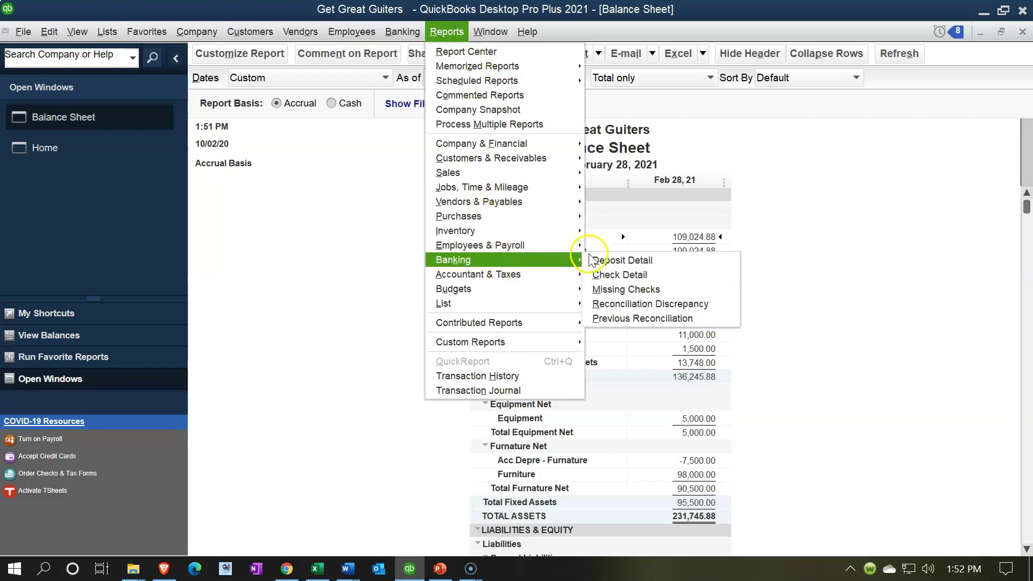
click(618, 318)
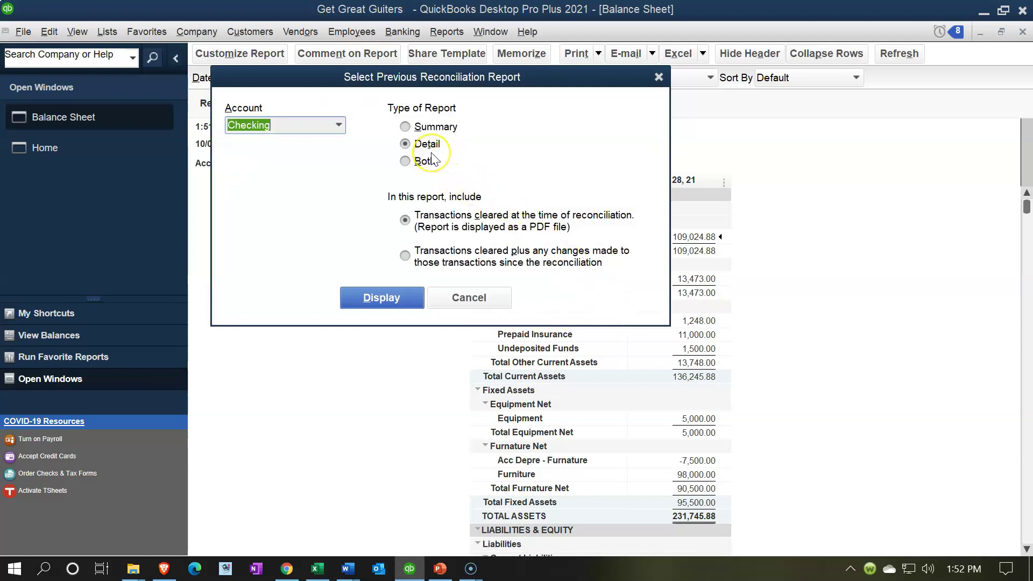
click(386, 298)
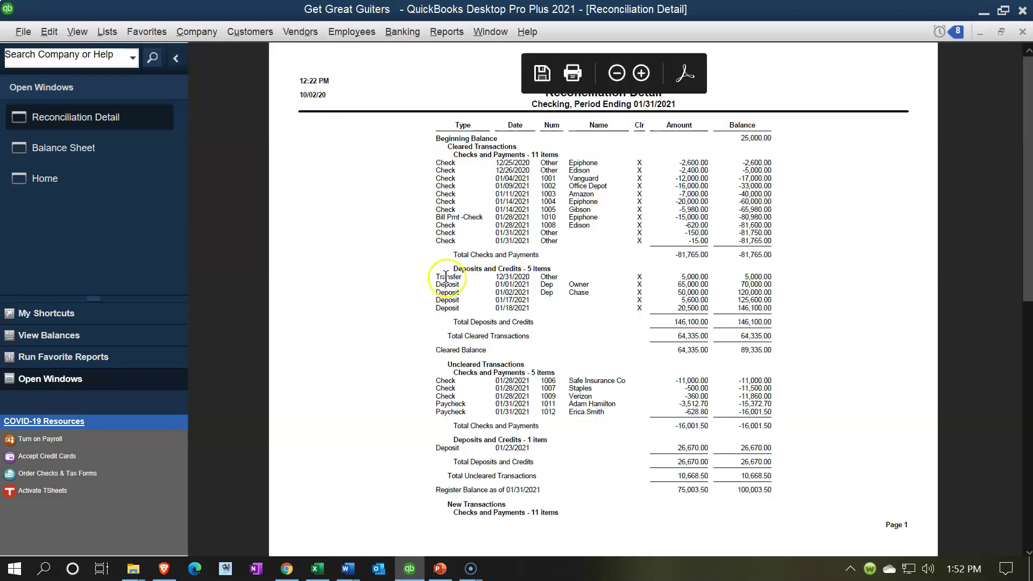
- Examine the cleared and uncleared transactions and the register balance in the January reconciliation detail report
click(641, 73)
click(642, 73)
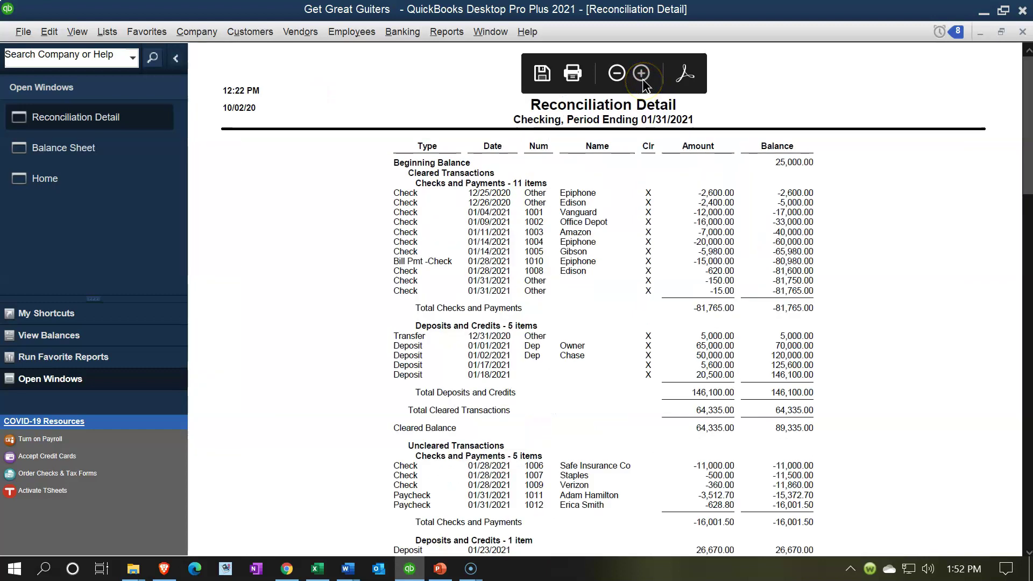
click(641, 73)
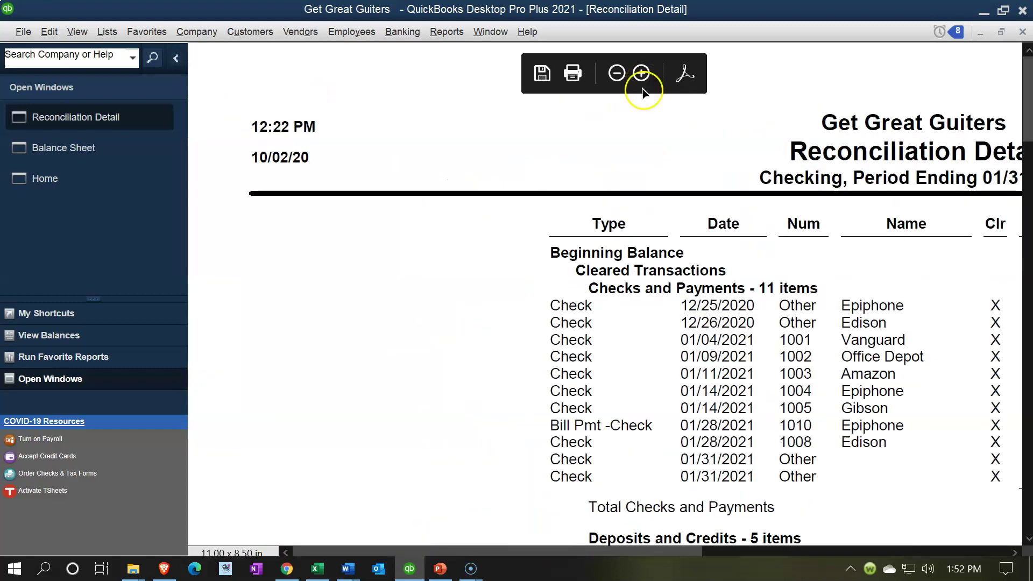
drag(596, 547, 712, 551)
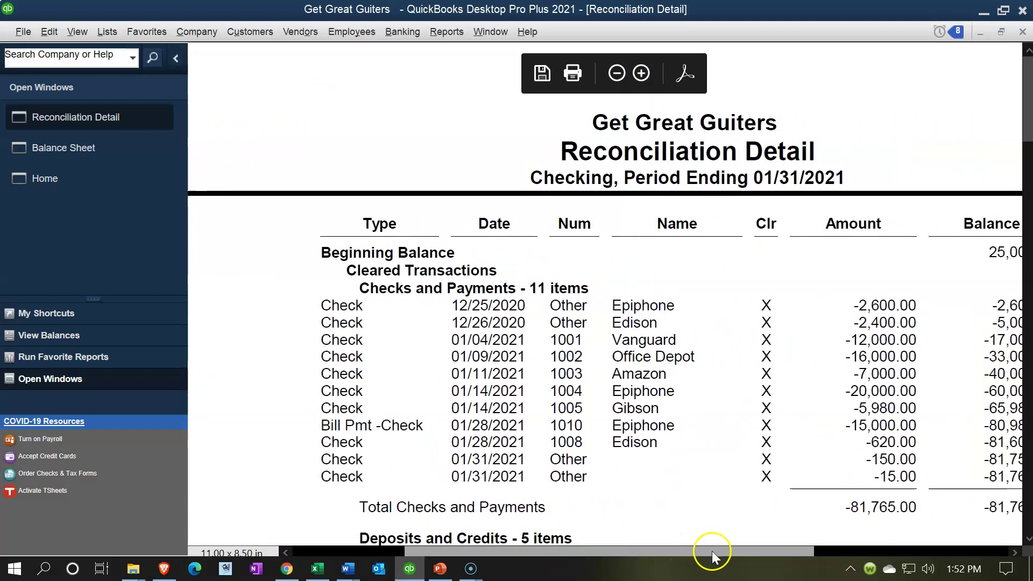
scroll(645, 431, down, 1)
scroll(645, 432, down, 4)
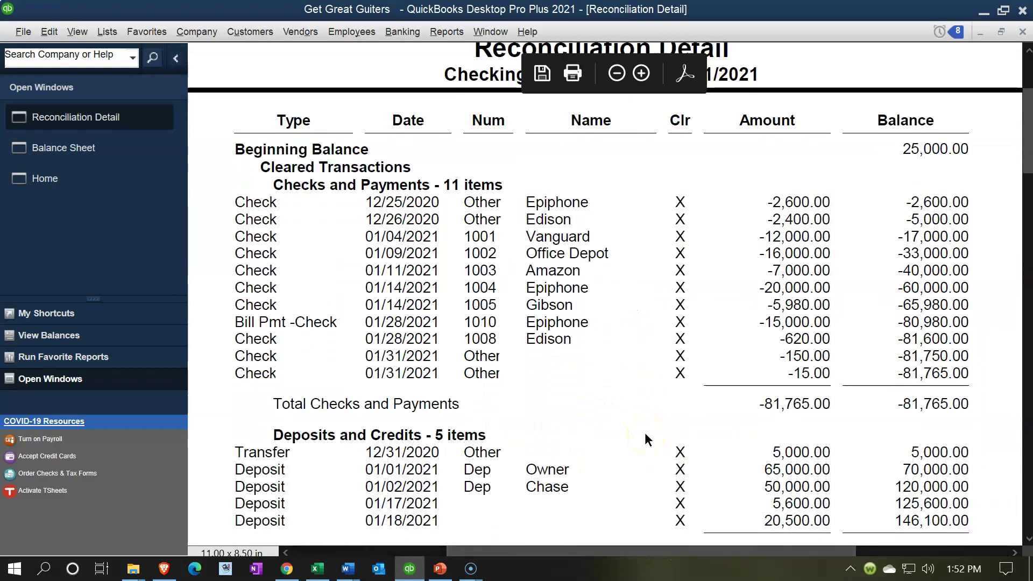
scroll(641, 423, down, 5)
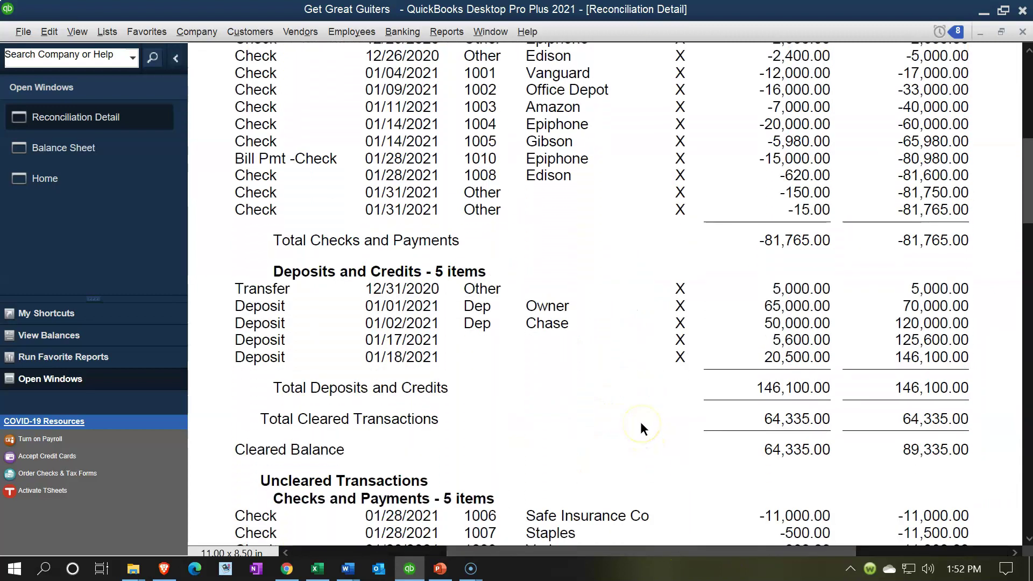
scroll(640, 421, down, 5)
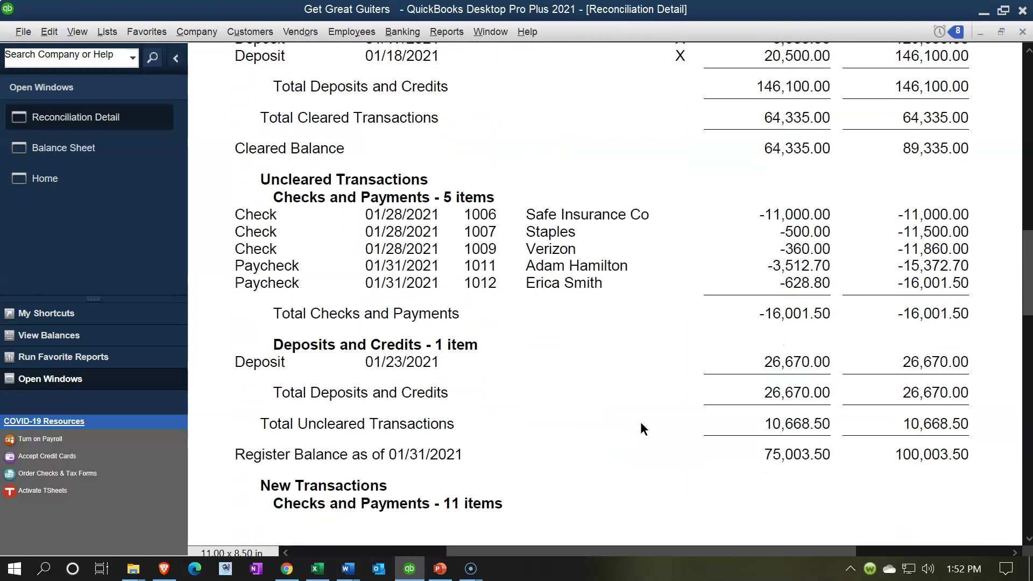
scroll(640, 419, up, 5)
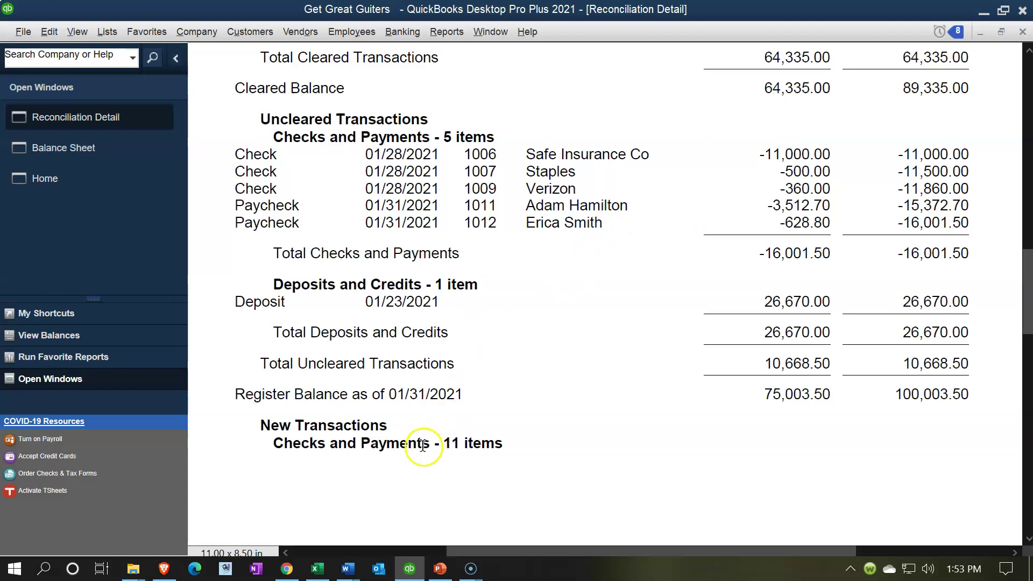
- Switch to the bank statement workbook in Excel and compare February's beginning balance with January's ending balance
click(318, 575)
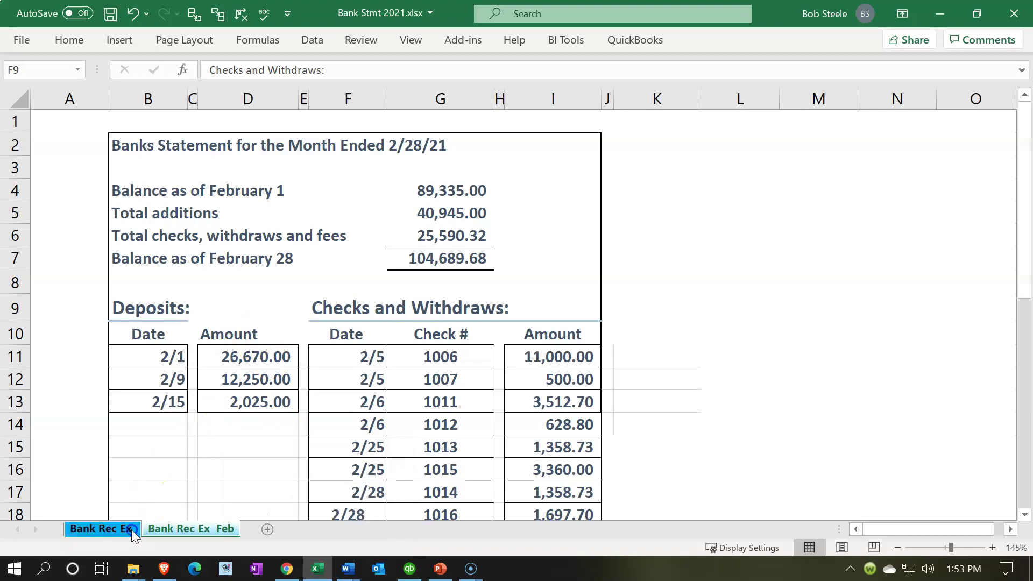
click(157, 533)
click(452, 189)
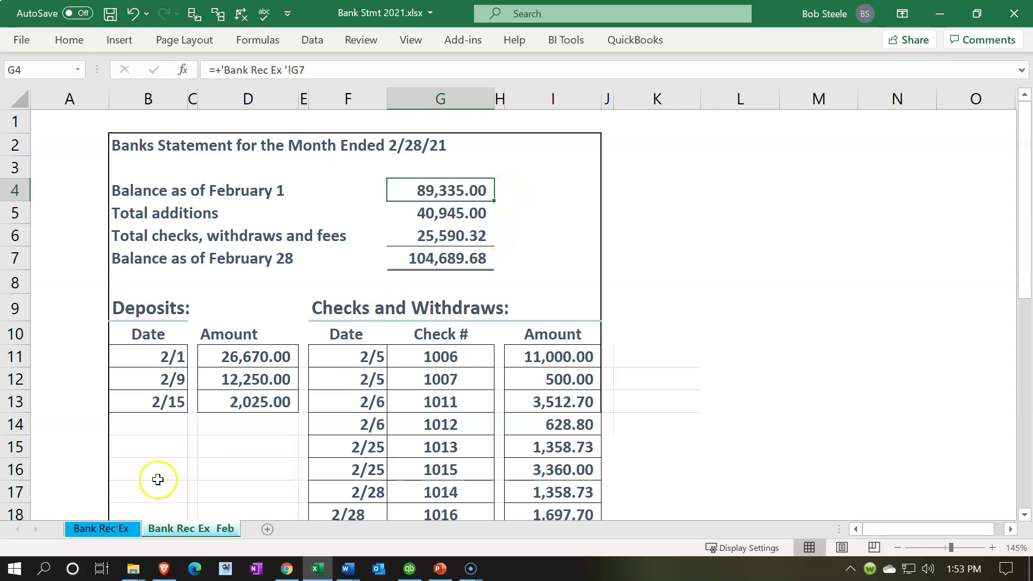
click(89, 529)
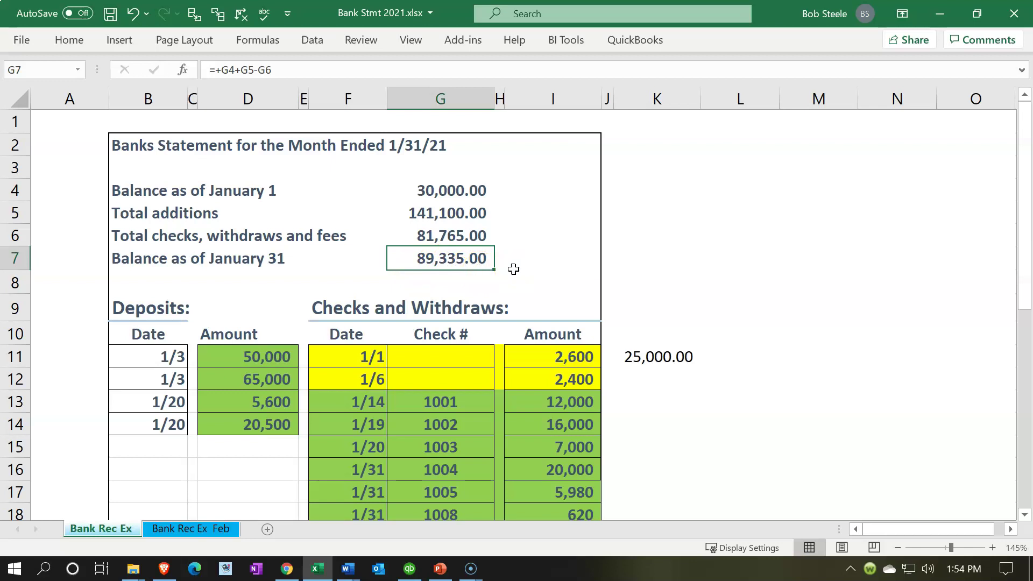
click(211, 527)
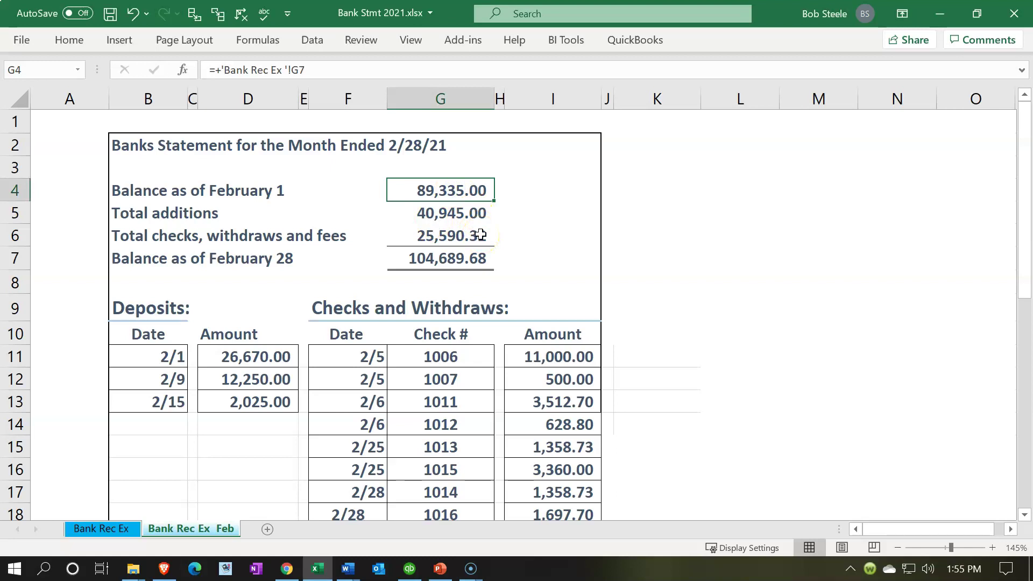
- Return to QuickBooks and set the Balance Sheet's as-of date to 01/31/2021
click(319, 569)
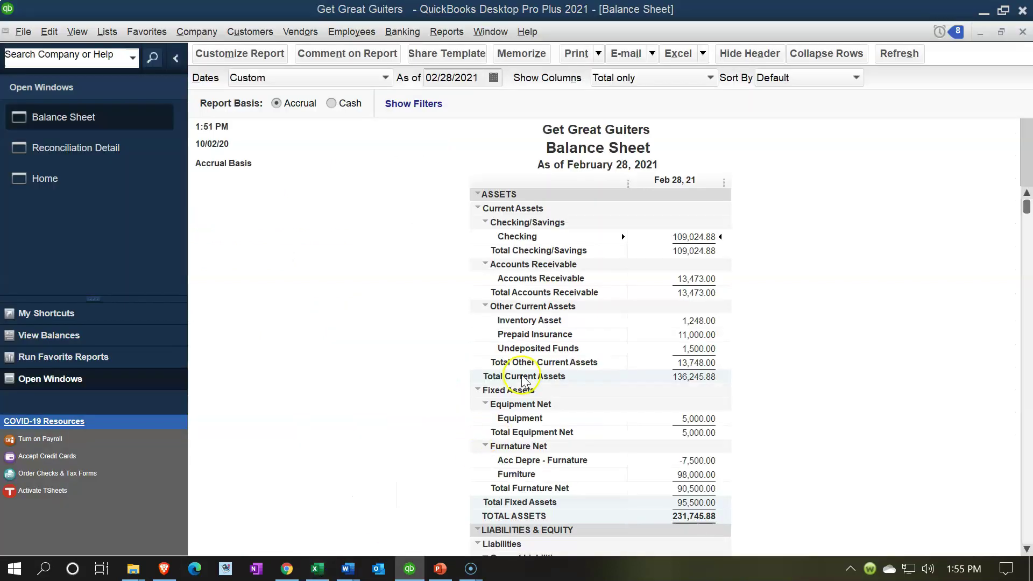
click(485, 84)
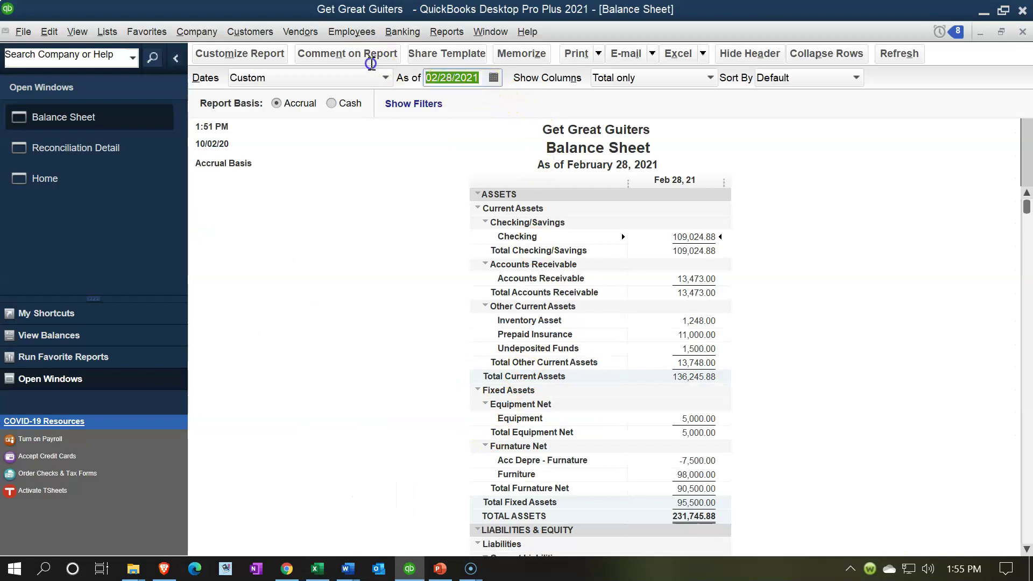
text(013121)
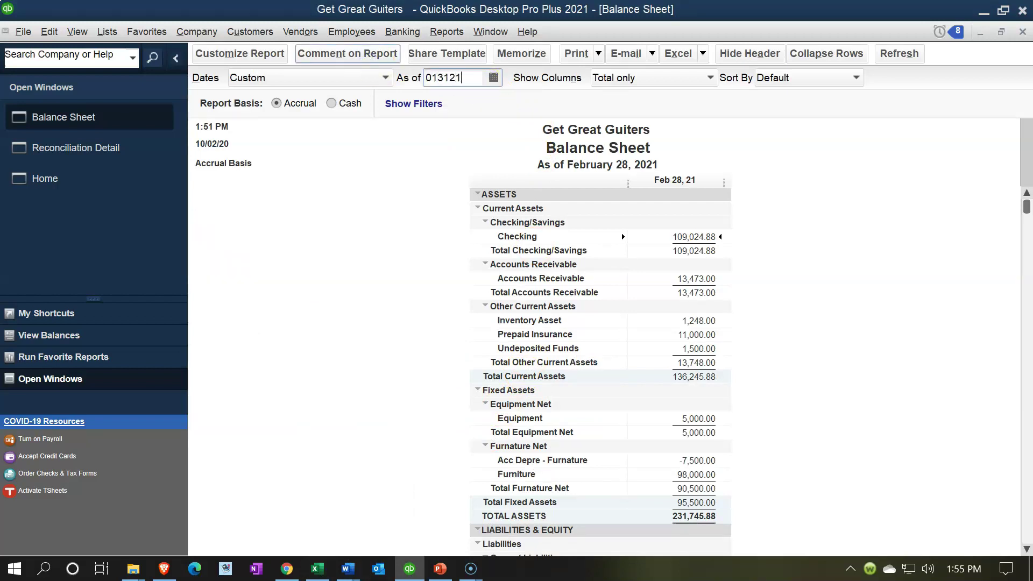
key(Tab)
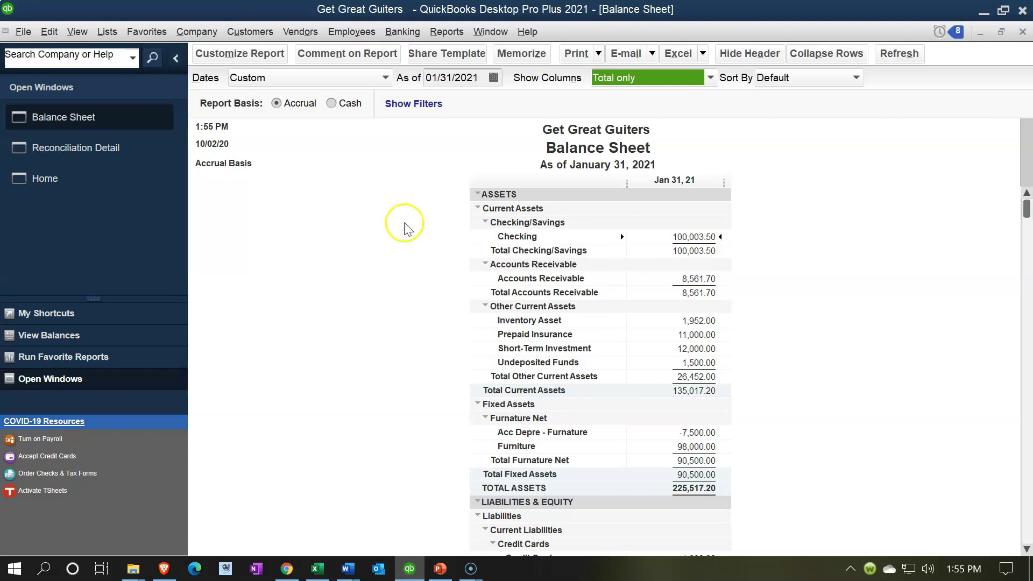
- Compare the uncleared items in the January reconciliation detail report with the February bank statement in Excel
click(136, 163)
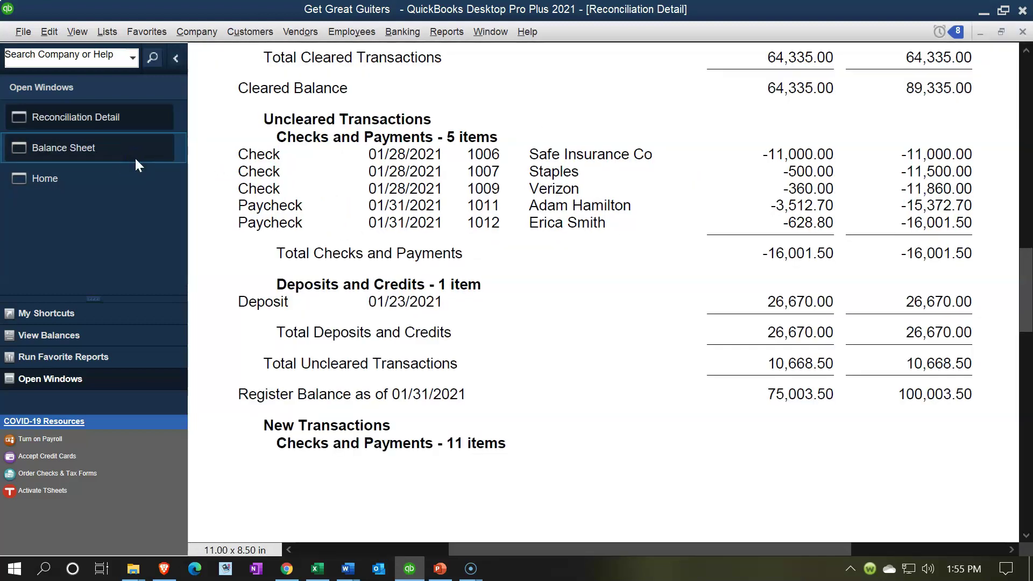
mouse_move(932, 106)
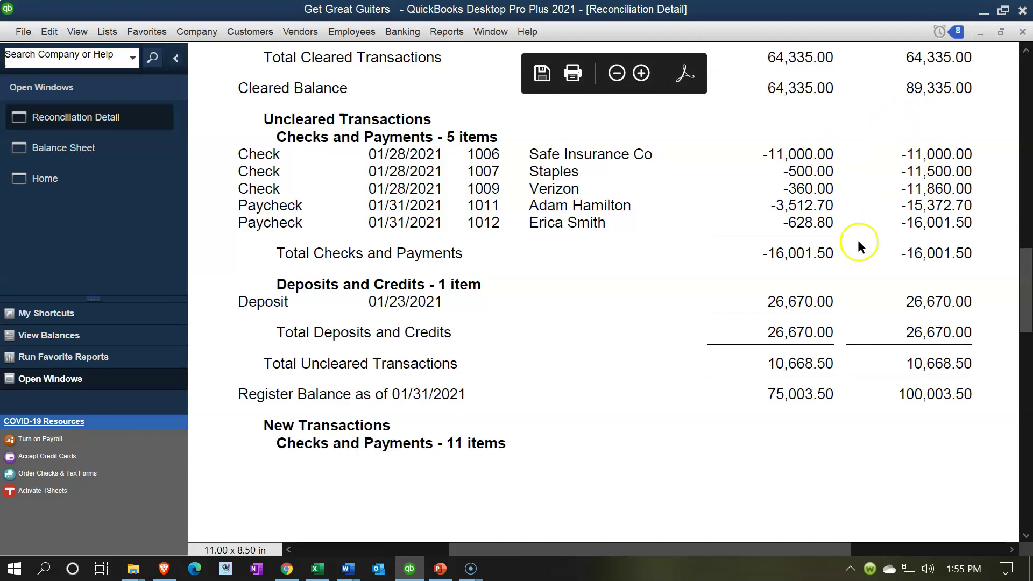
click(858, 306)
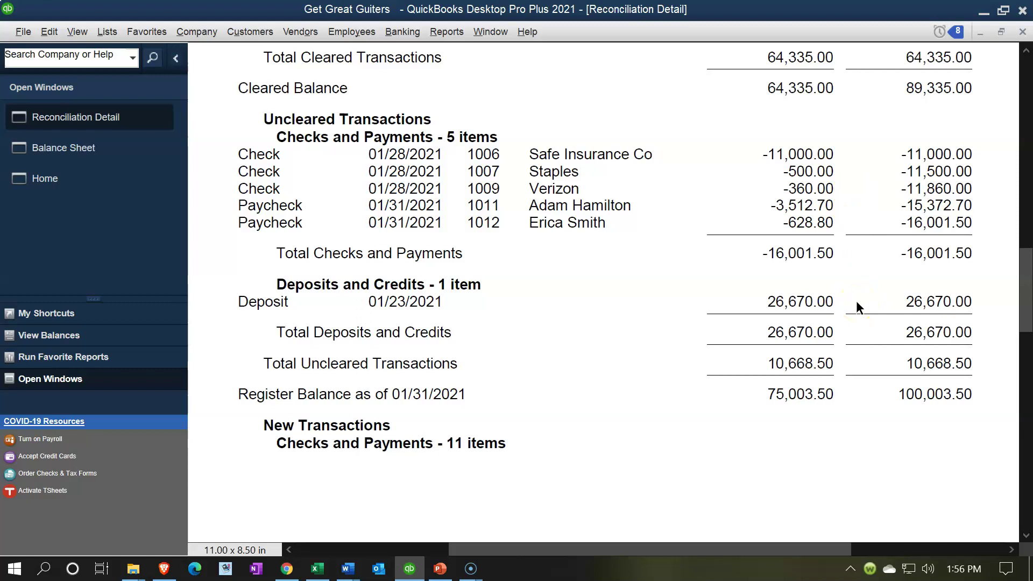
click(317, 568)
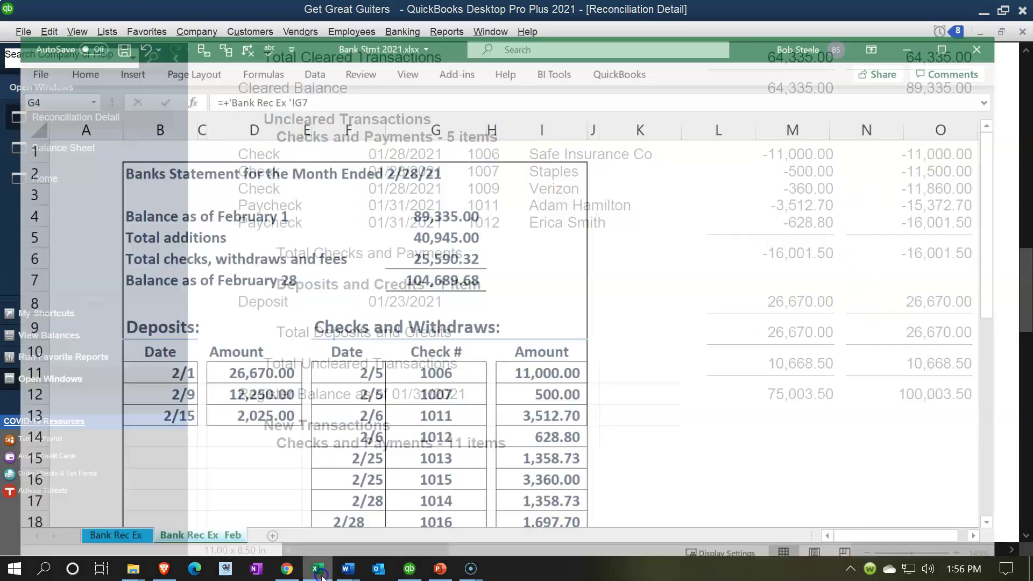
click(437, 190)
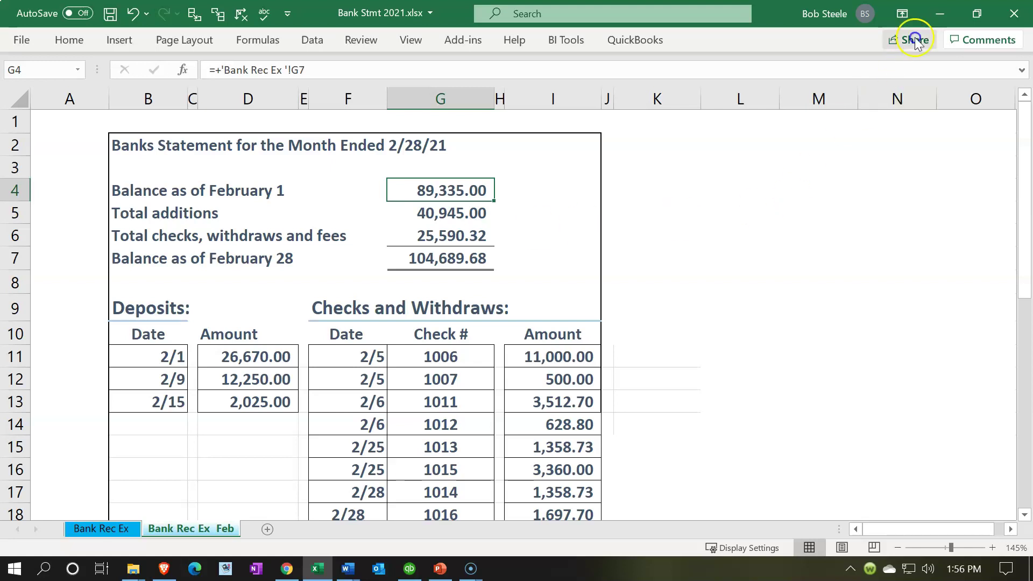
click(936, 23)
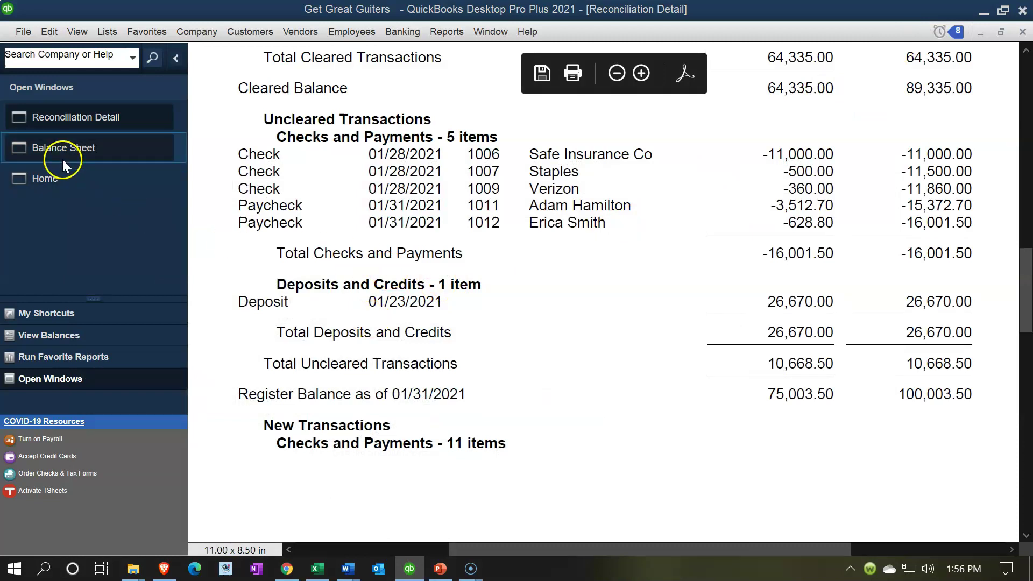
- Set the Balance Sheet's as-of date to 02/28/2021
click(62, 159)
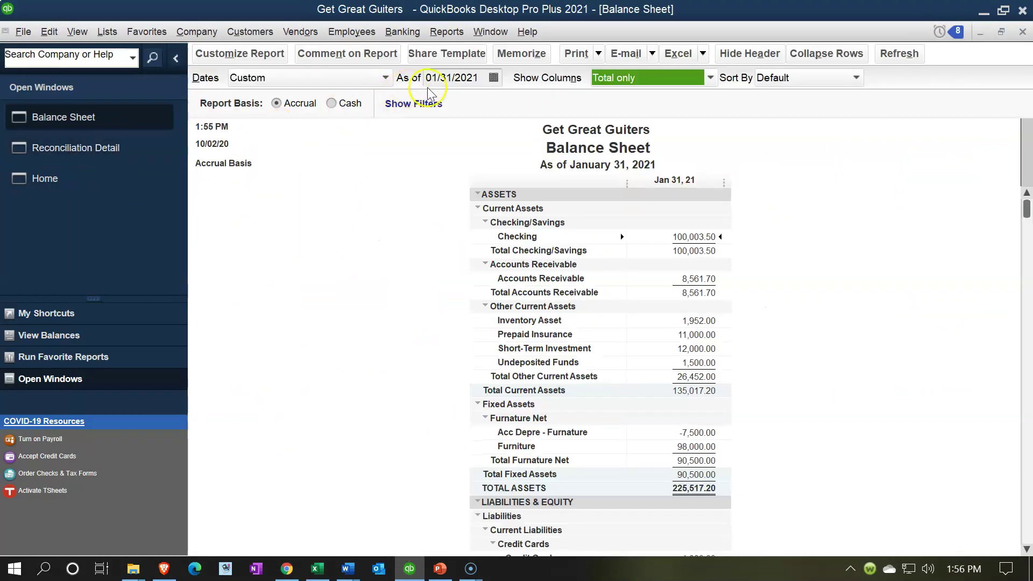
click(474, 78)
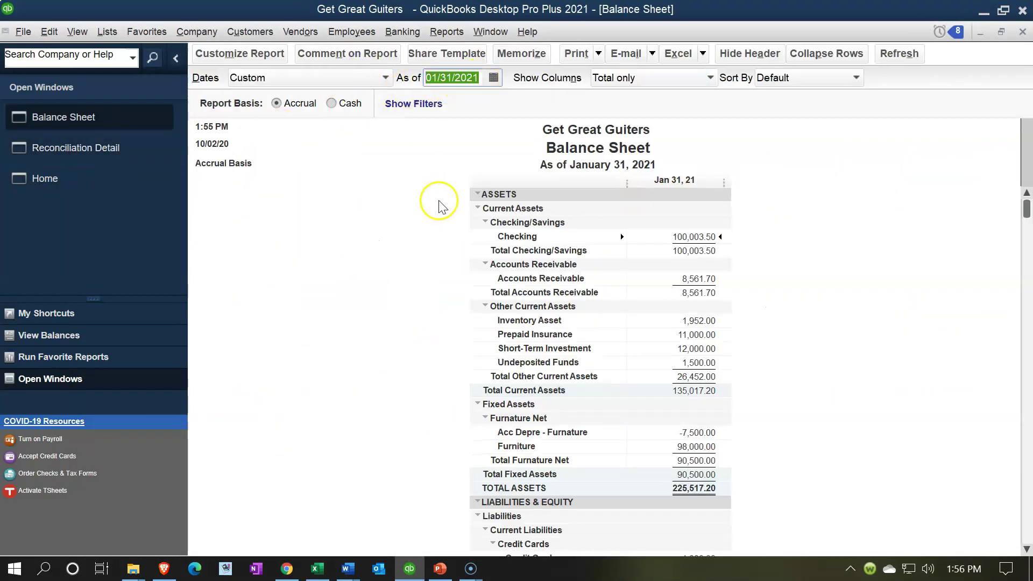
text(022821)
key(Tab)
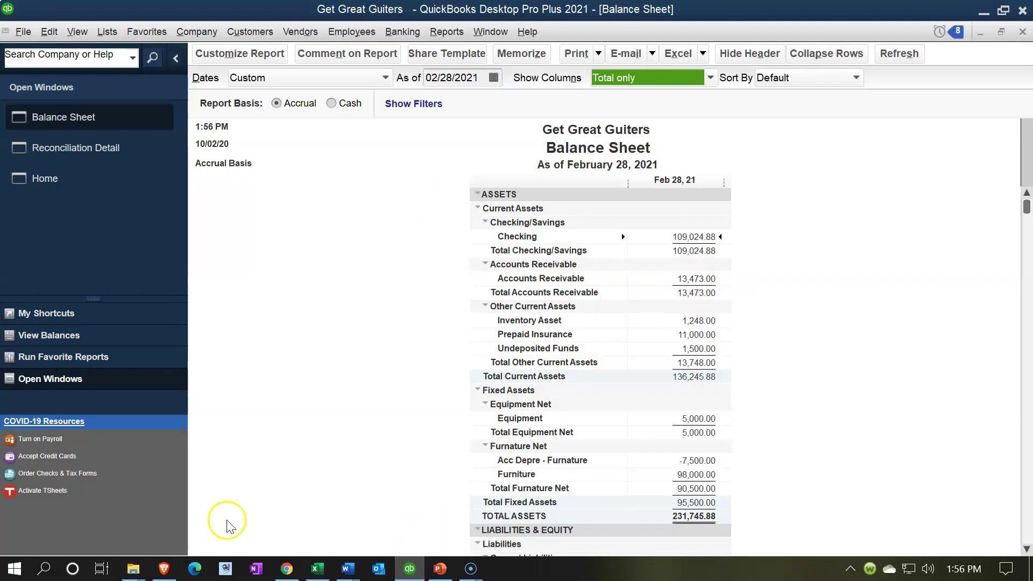
- Switch to the bank statement workbook in Excel and examine February's balances, deposits, checks, withdrawals and service charges
click(315, 568)
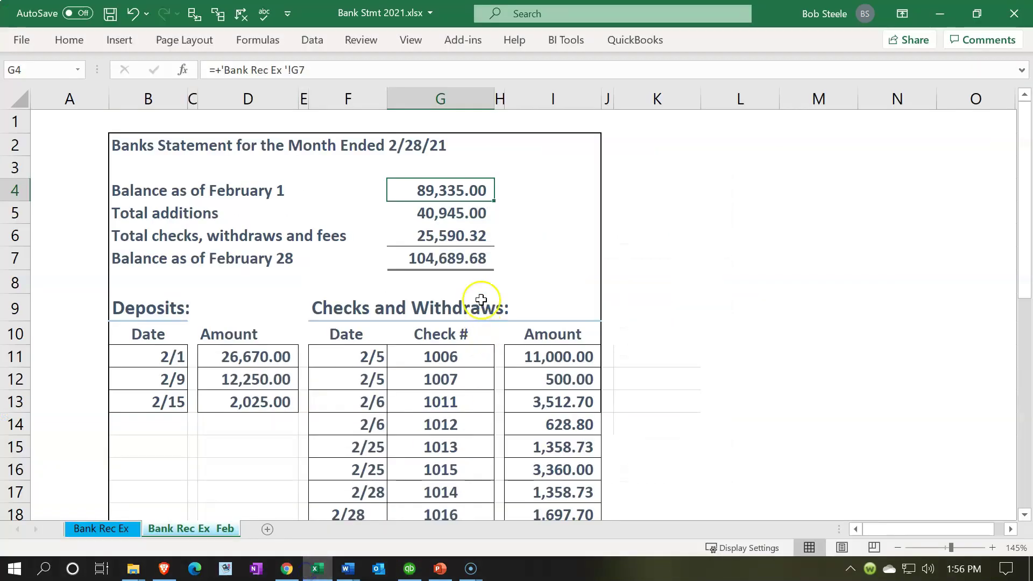
click(461, 262)
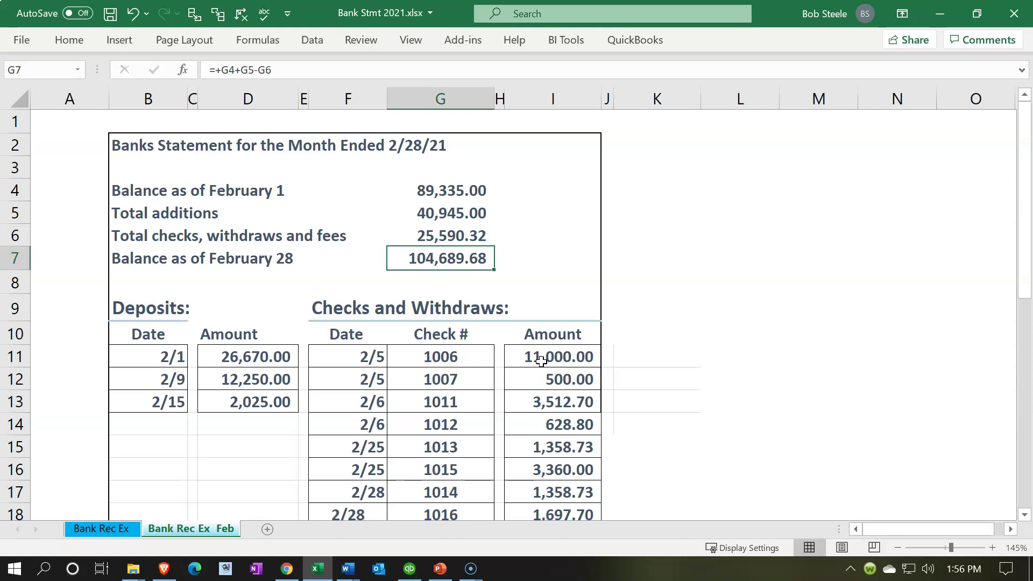
click(476, 194)
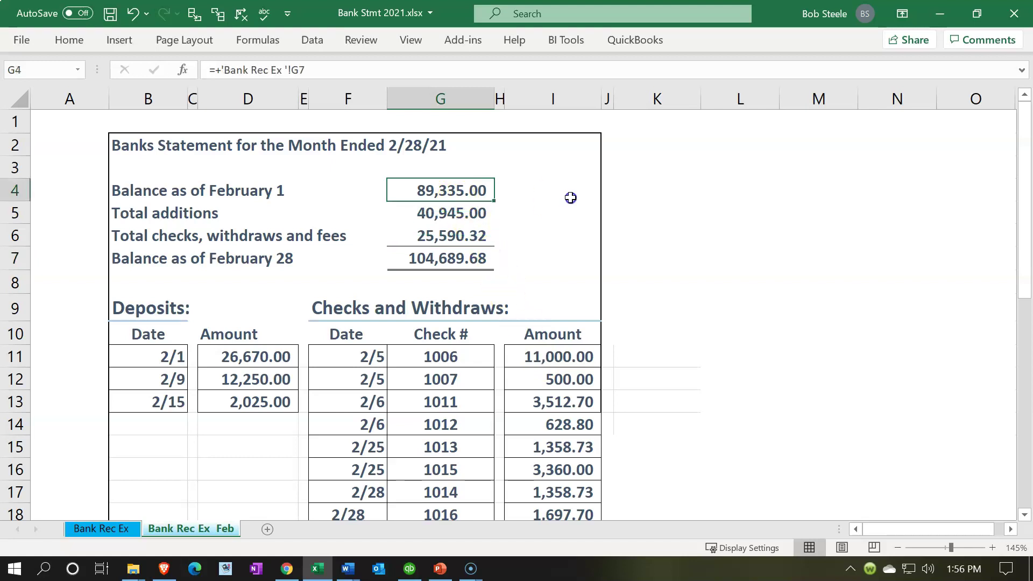
key(Down)
key(Down)
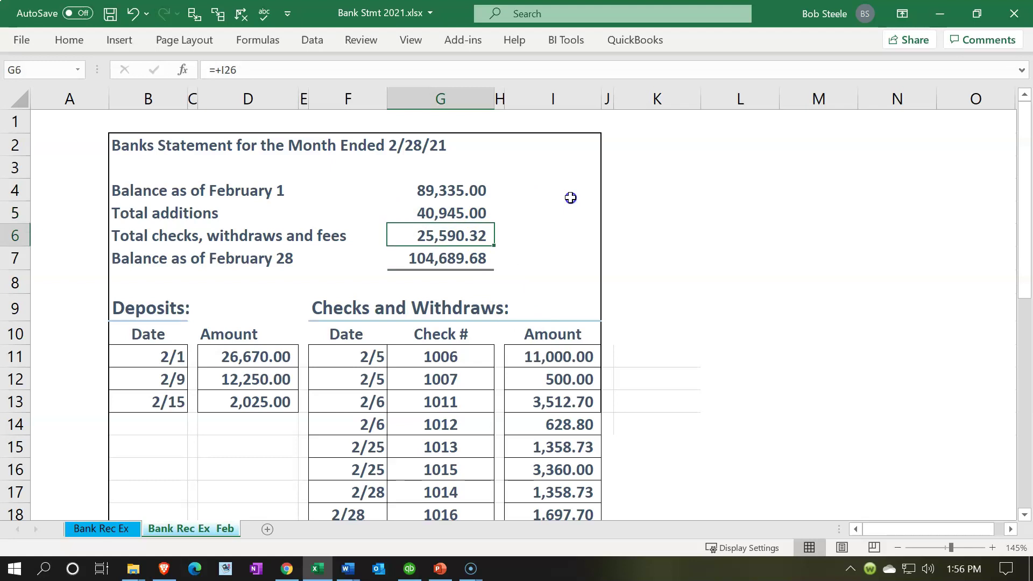
key(Down)
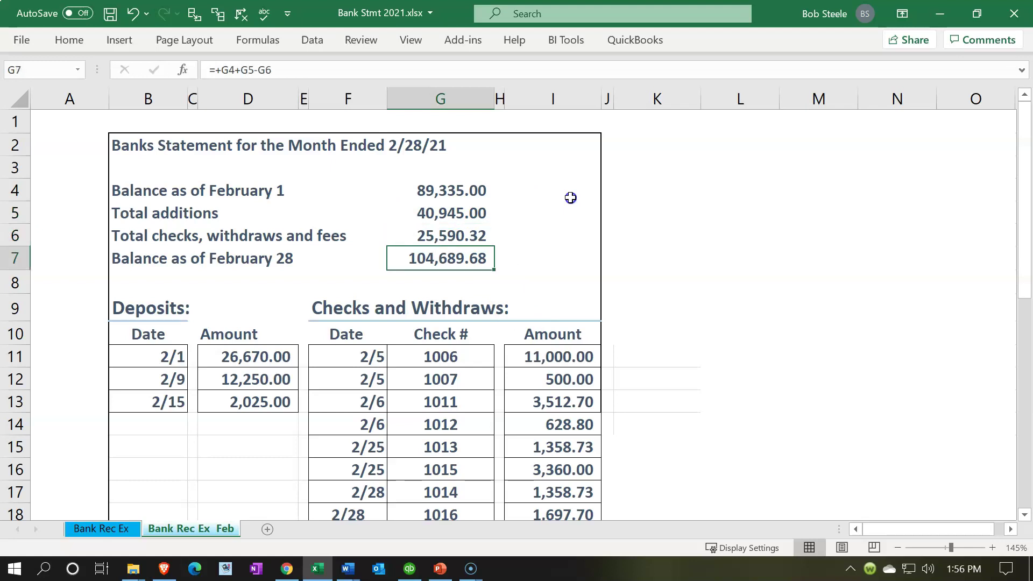
scroll(571, 198, down, 1)
drag(269, 285, 270, 353)
drag(552, 289, 561, 420)
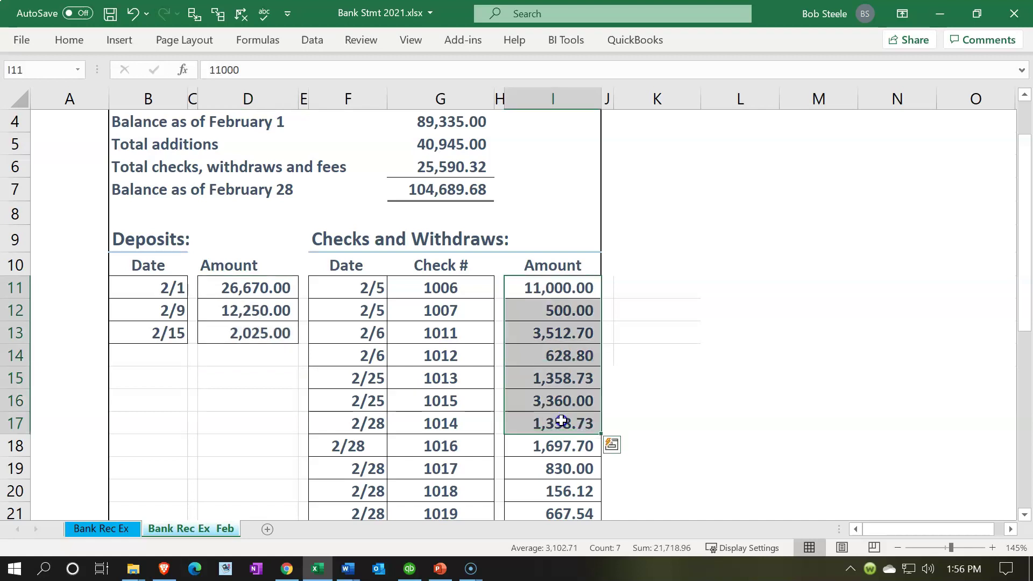
scroll(561, 420, down, 2)
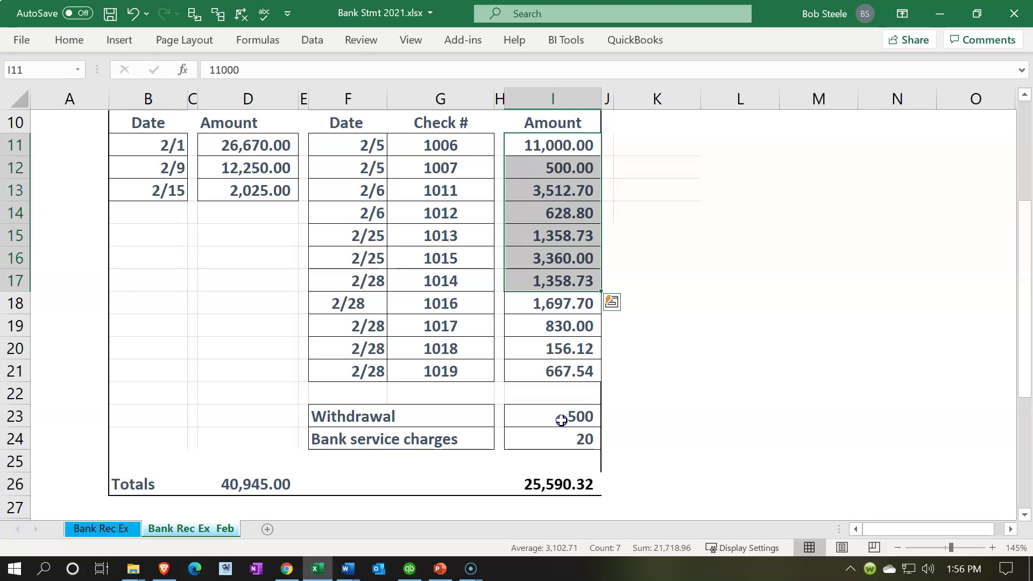
scroll(561, 420, up, 3)
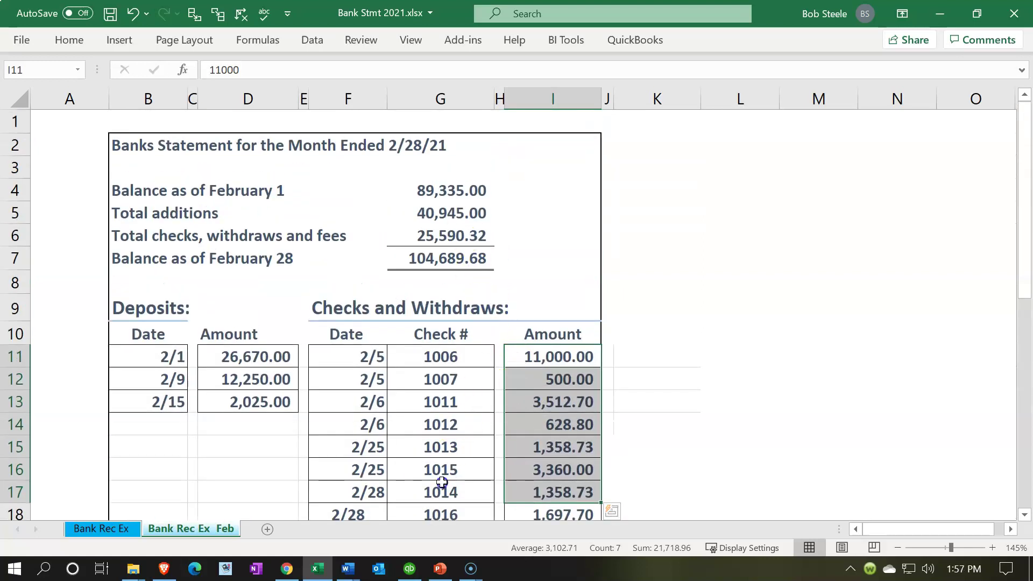
- Return to QuickBooks and begin a reconciliation of the Checking account
click(410, 569)
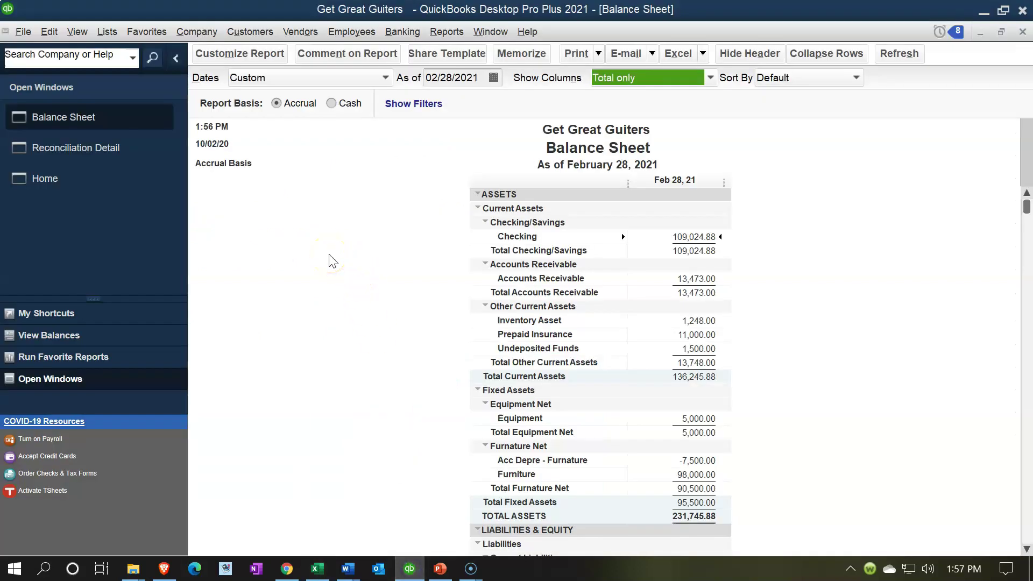
click(403, 30)
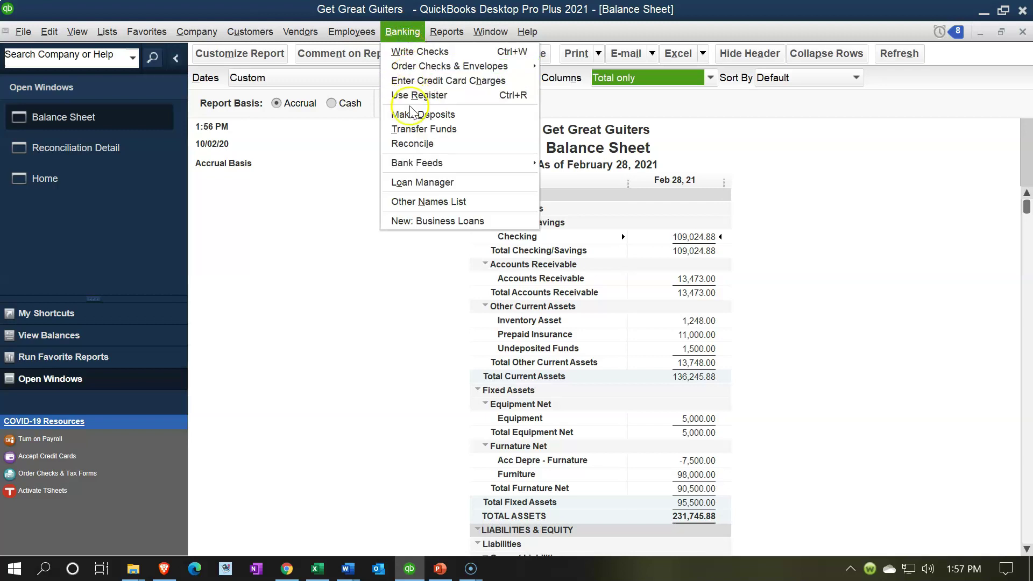
click(406, 144)
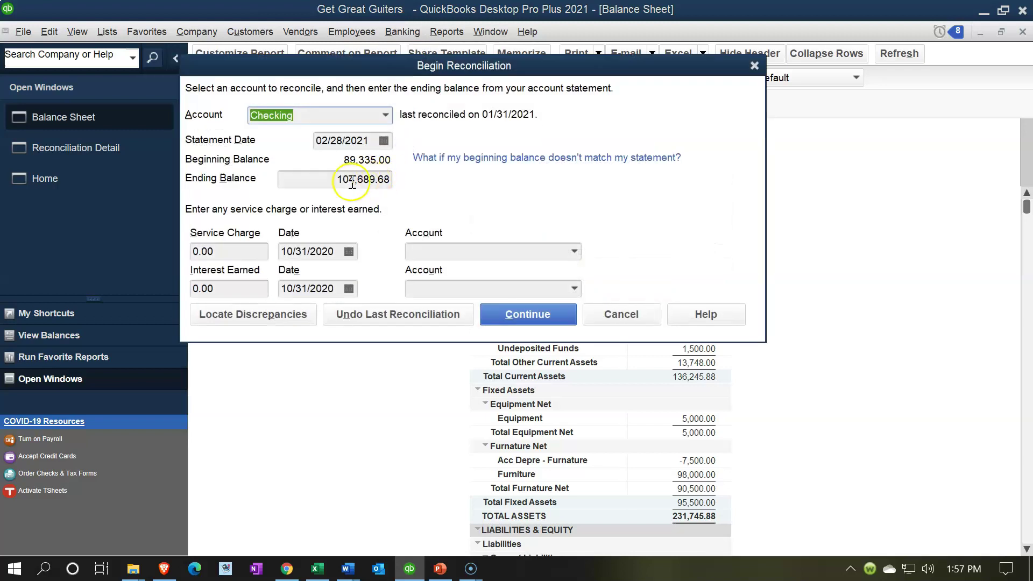
- Set the ending balance to 104,689.68 from the February bank statement and continue to the transaction list without a service charge or interest
click(371, 179)
key(BackSpace)
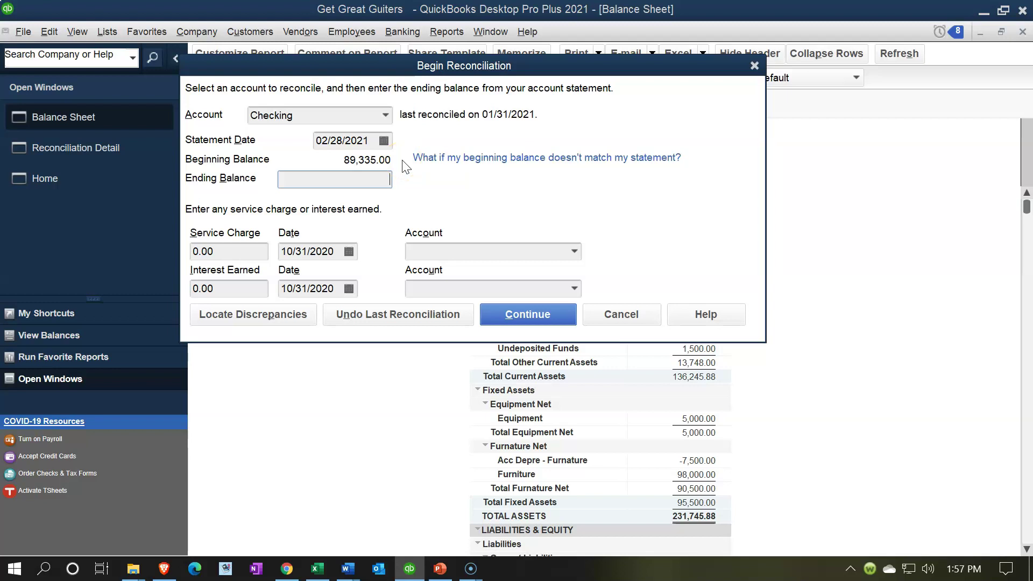
click(317, 568)
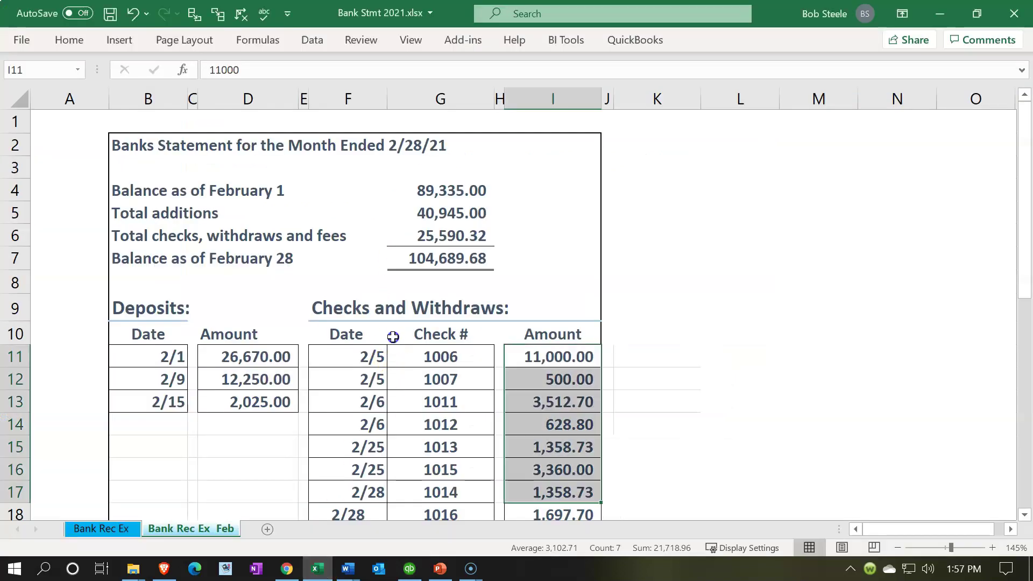
click(423, 192)
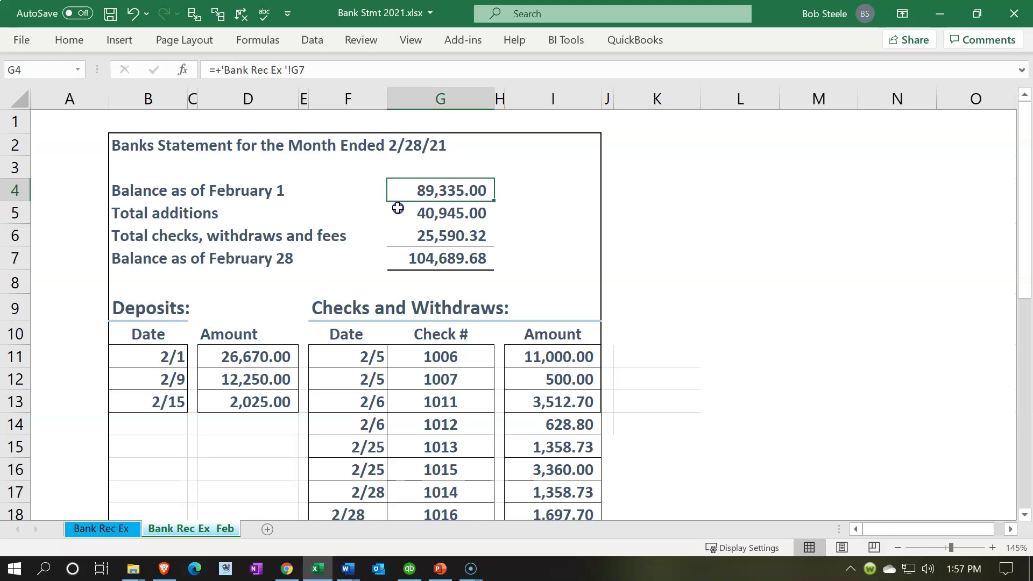
click(317, 569)
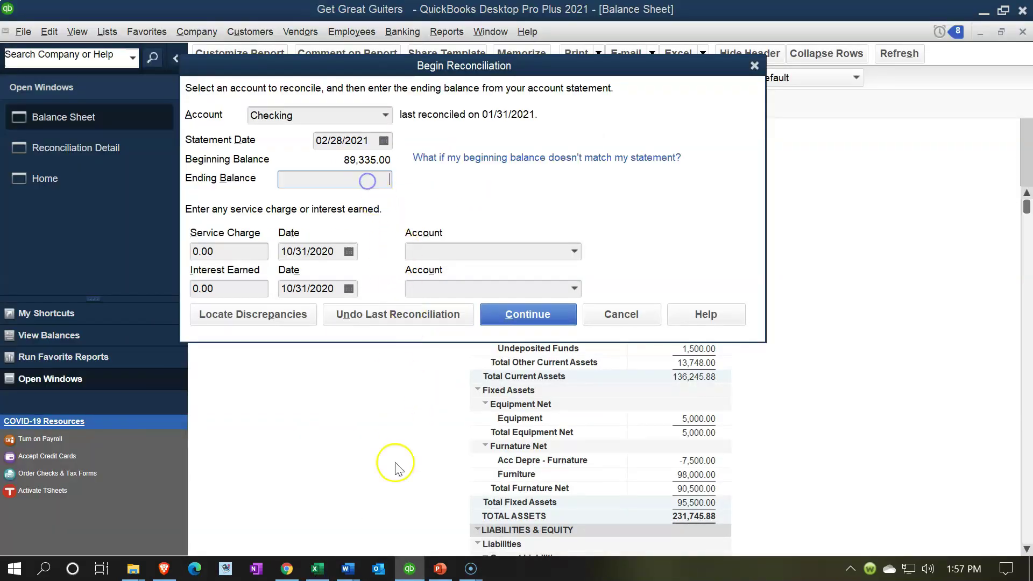
click(318, 568)
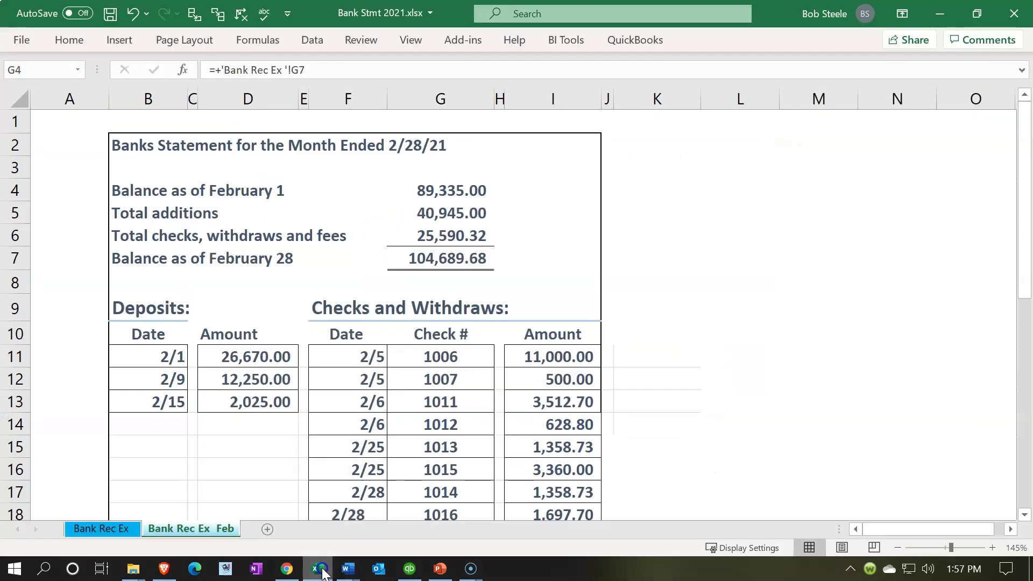
click(318, 568)
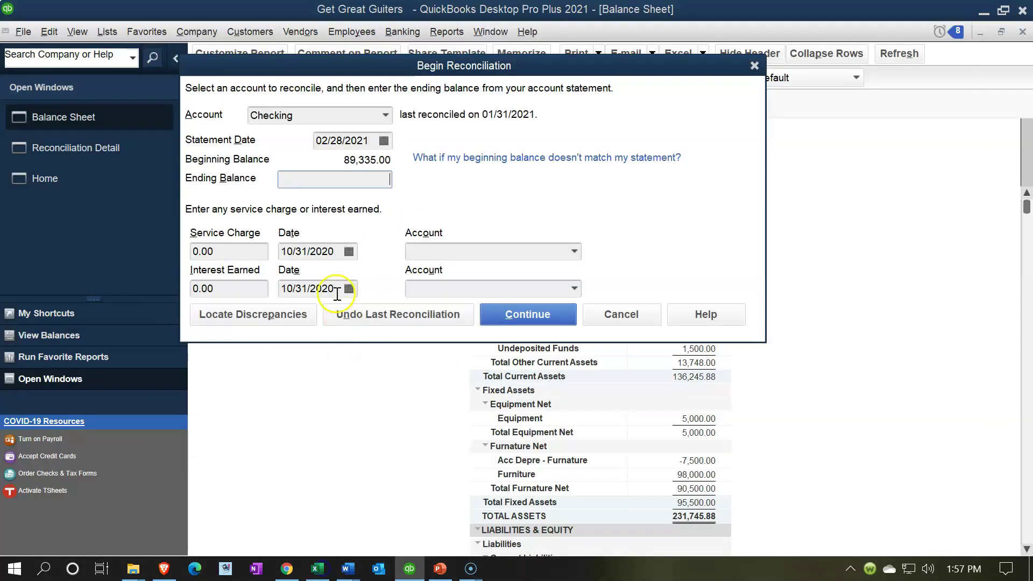
text(104689.68)
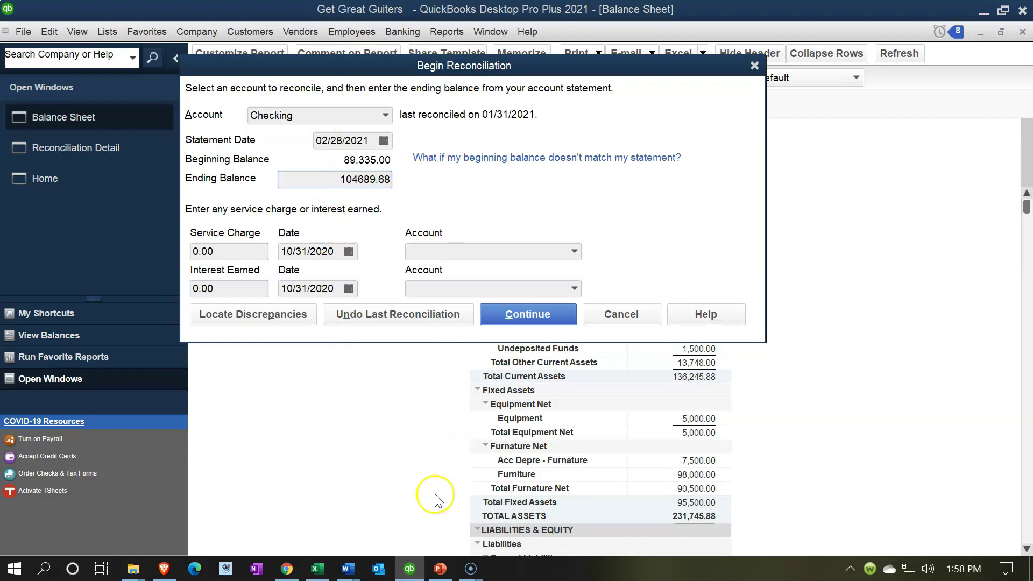
click(317, 569)
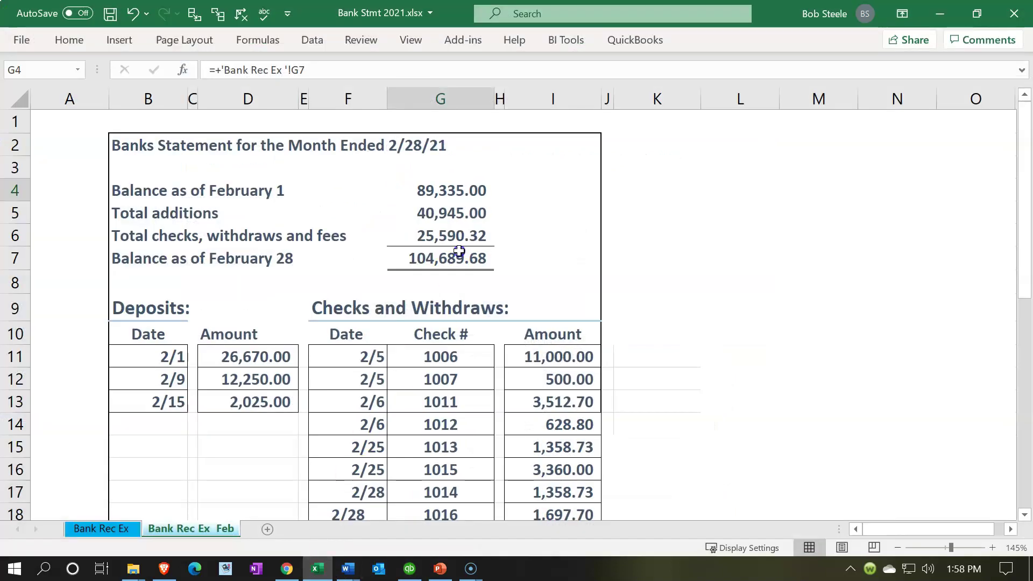
click(317, 569)
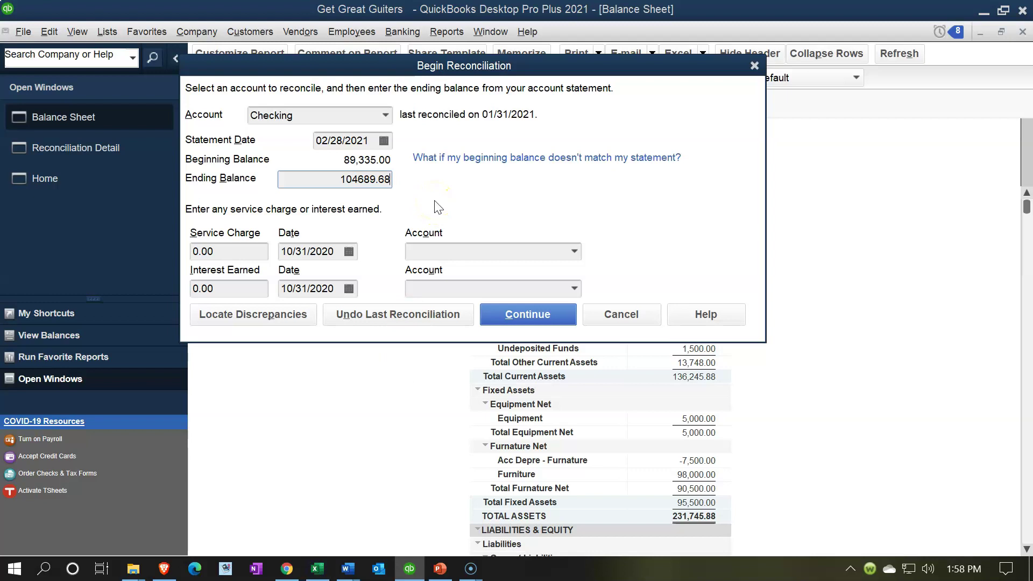
click(253, 252)
click(246, 290)
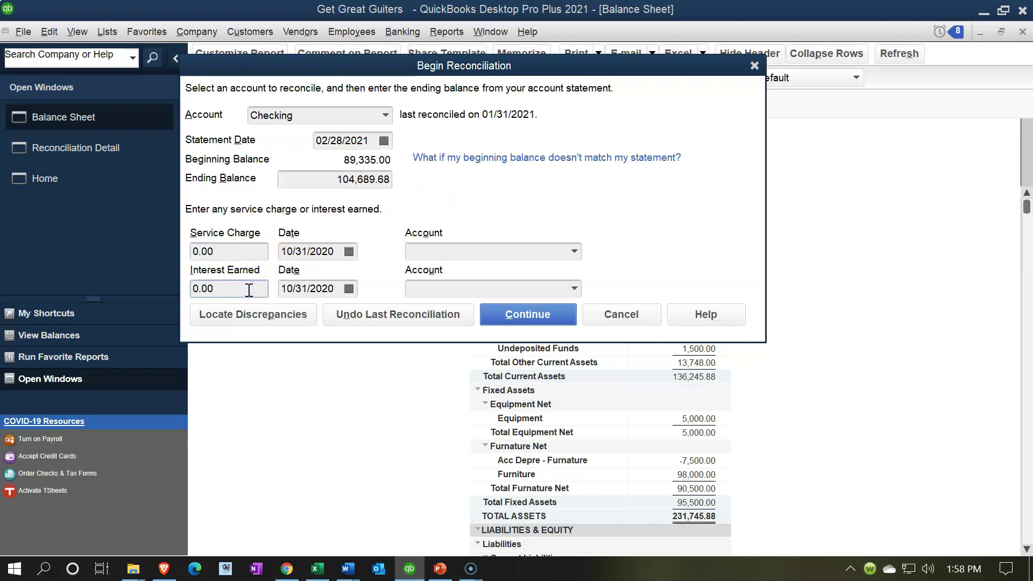
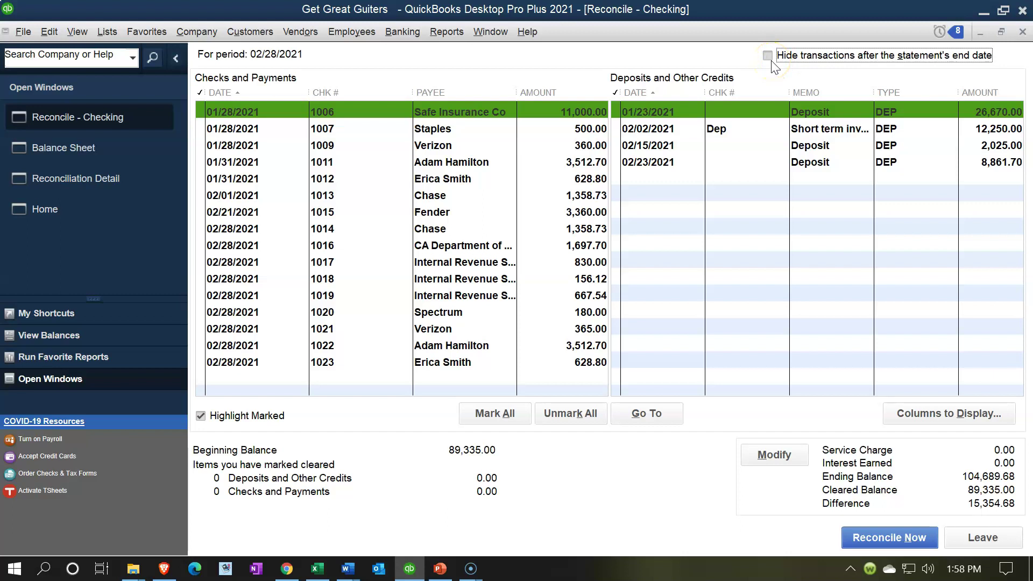
- Try marking all checks and deposits as cleared, and unmark them all again
click(771, 60)
click(771, 61)
click(505, 417)
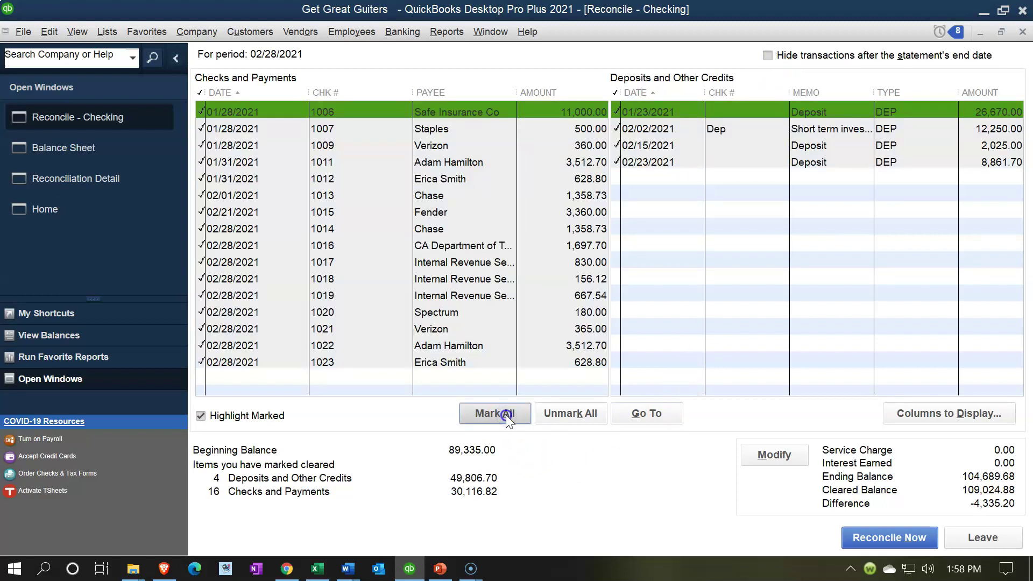
click(547, 425)
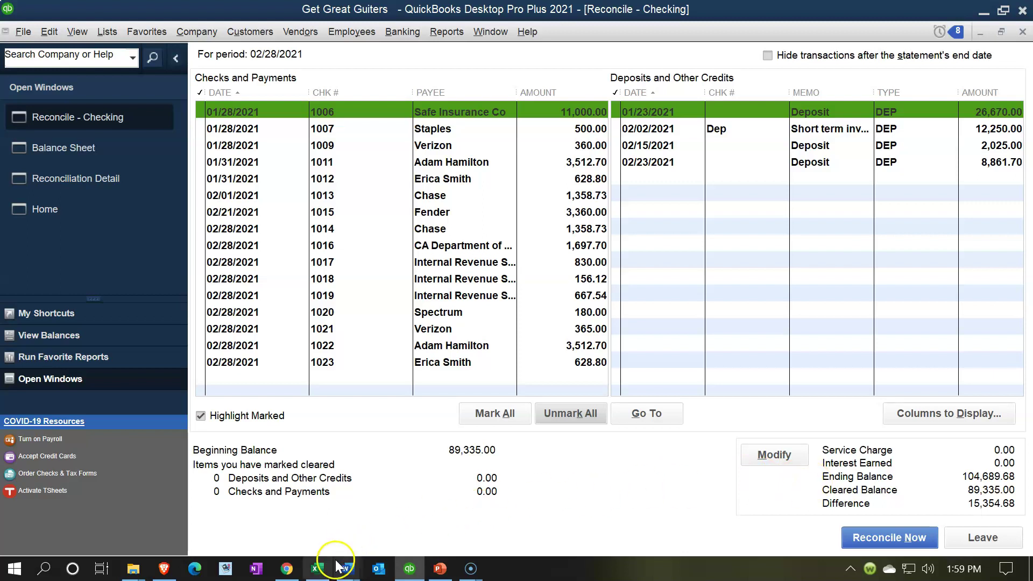
- Check the February 28 balance on the bank statement in Excel and return to the Checking reconciliation in QuickBooks
click(317, 569)
click(405, 260)
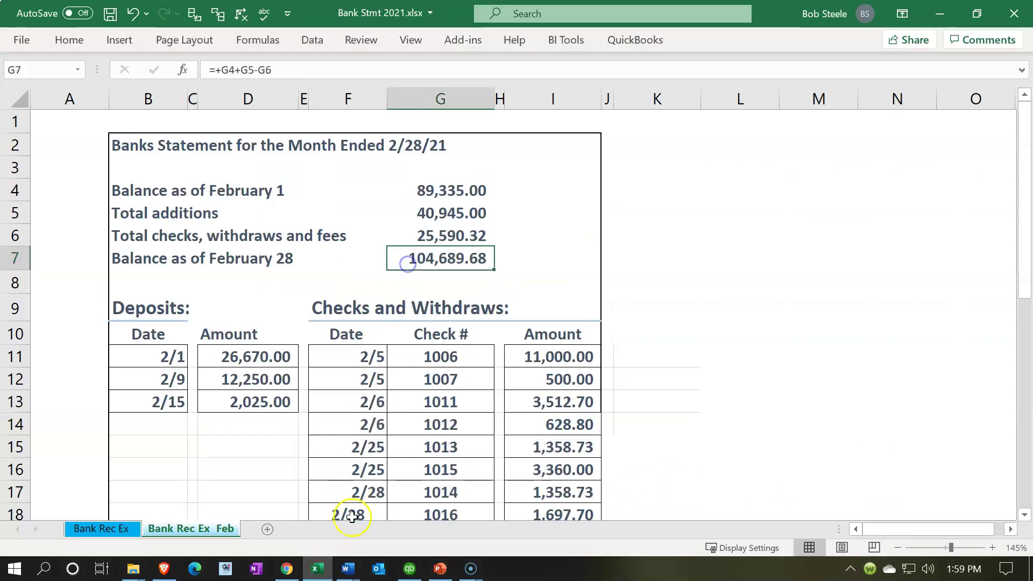
click(325, 569)
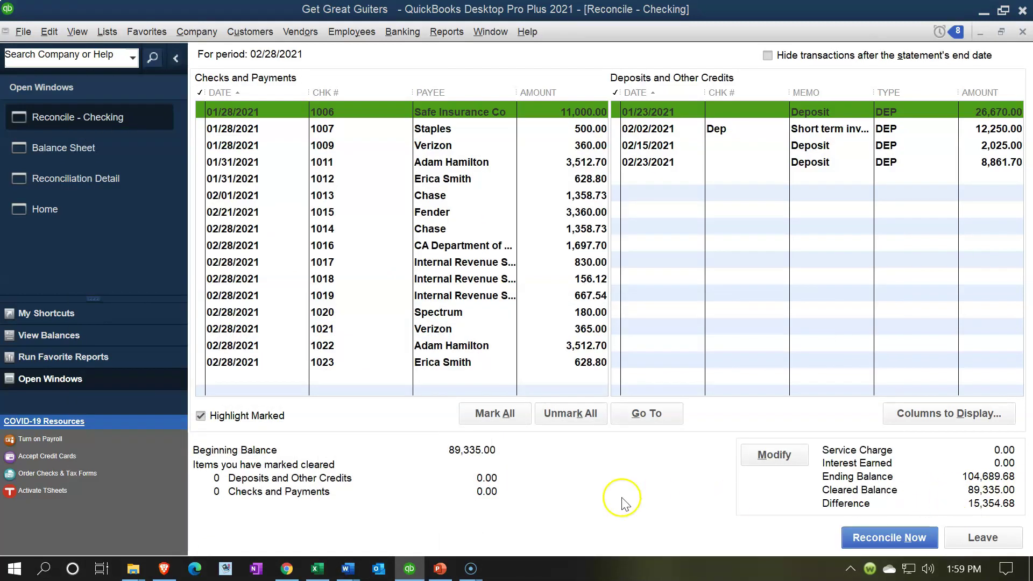
- Check the February 1 balance on the bank statement in Excel and return to the Checking reconciliation in QuickBooks
click(317, 568)
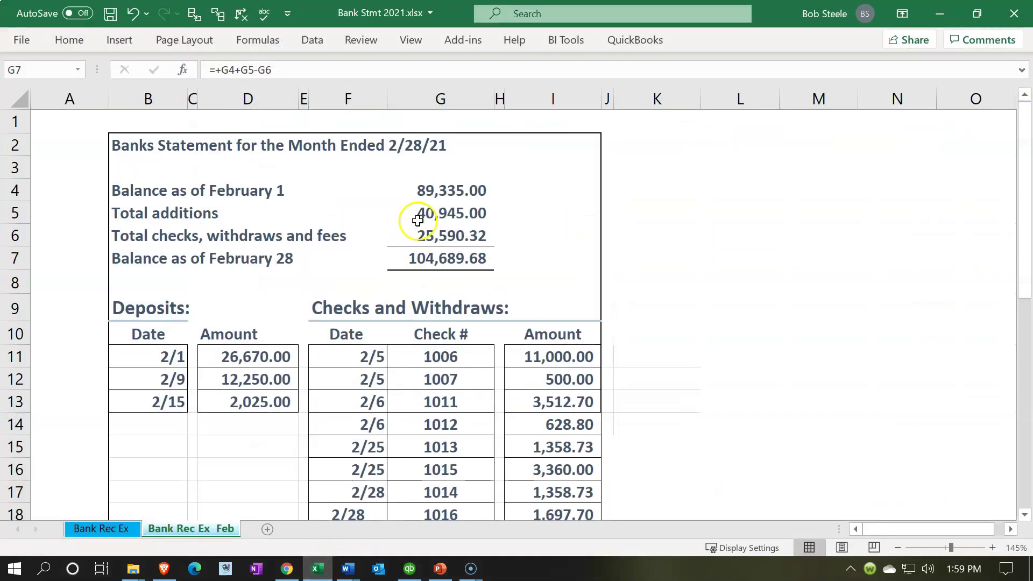
click(422, 197)
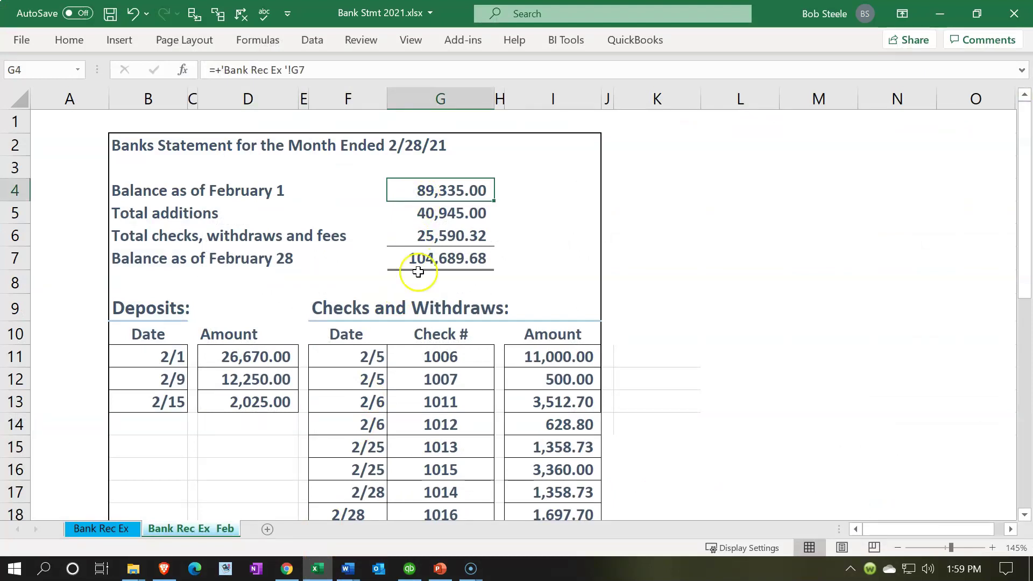
click(410, 568)
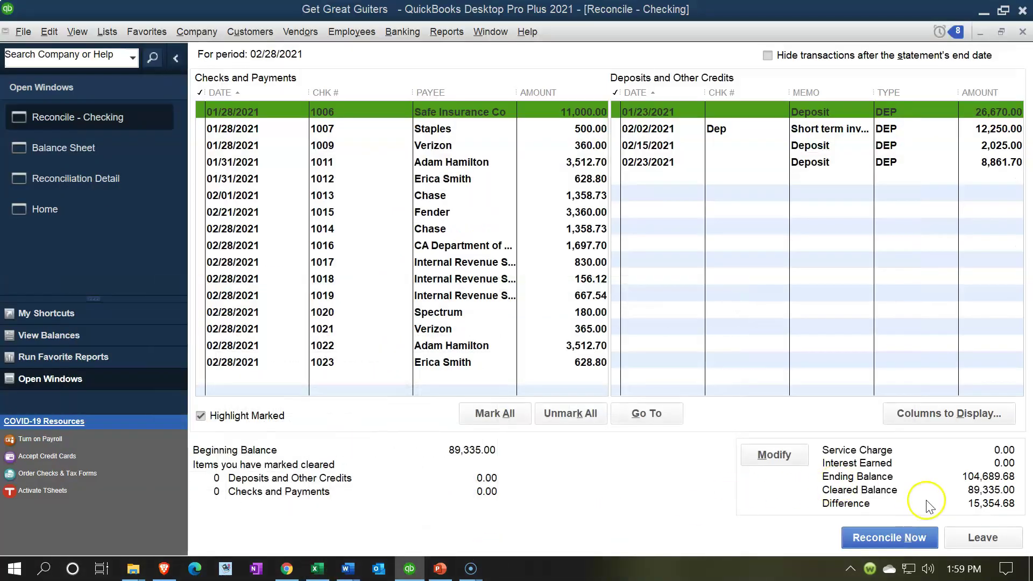
- Try marking check 1018 as cleared, and unmark it again
click(568, 277)
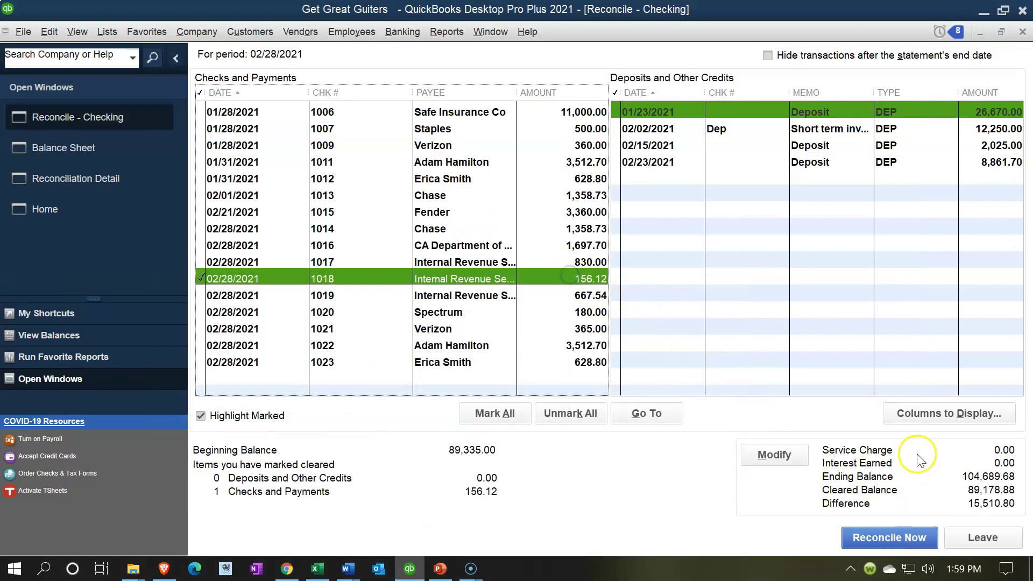
click(580, 279)
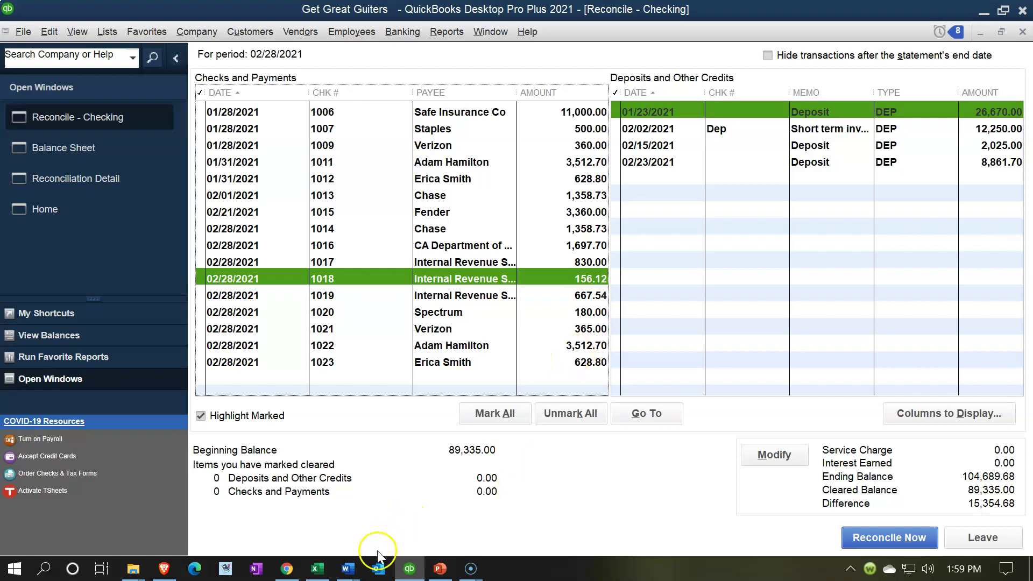
- Check the first deposit on the Excel bank statement, and review the uncleared transactions in the January Reconciliation Detail report in QuickBooks
click(321, 569)
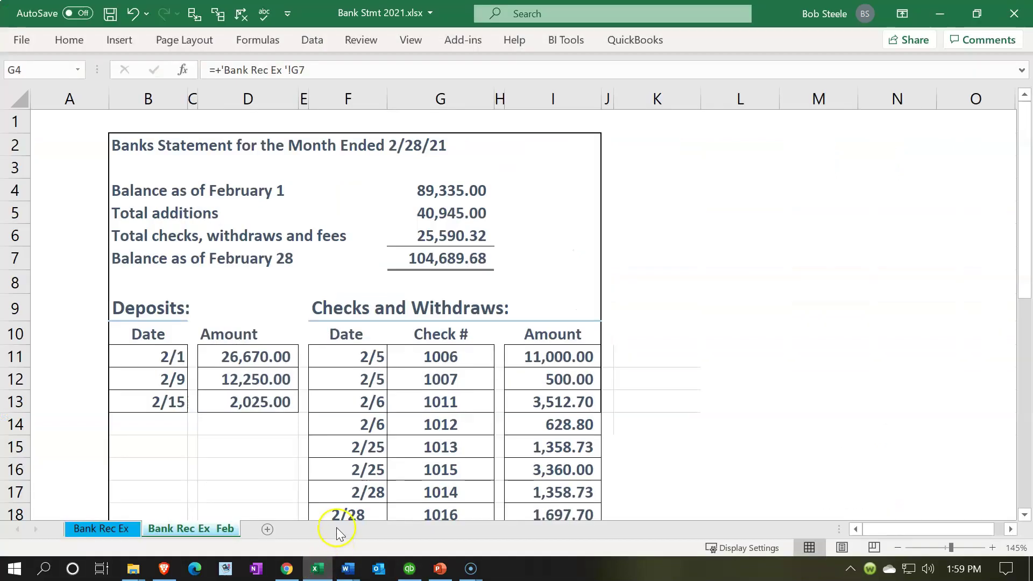
click(290, 360)
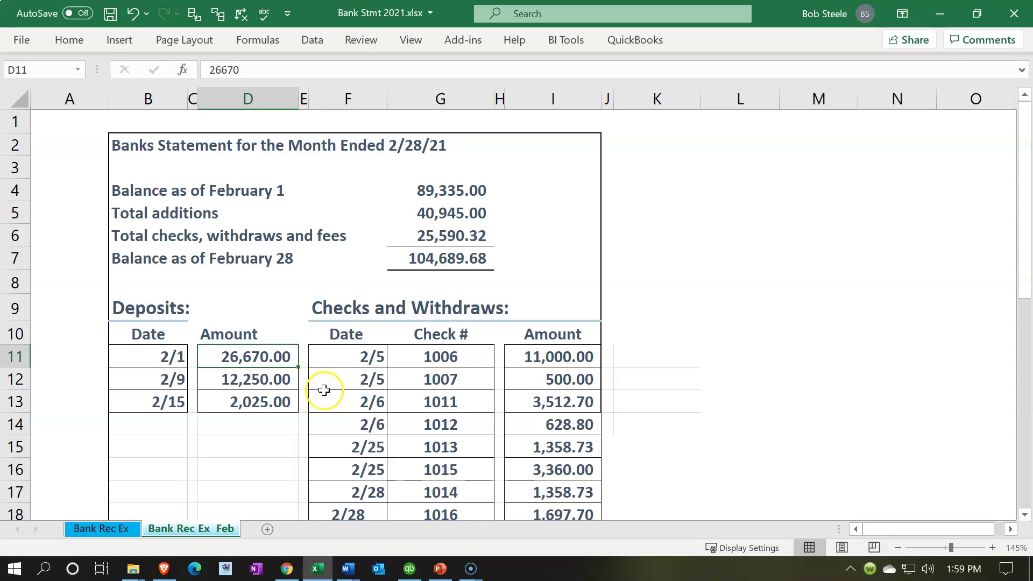
click(409, 569)
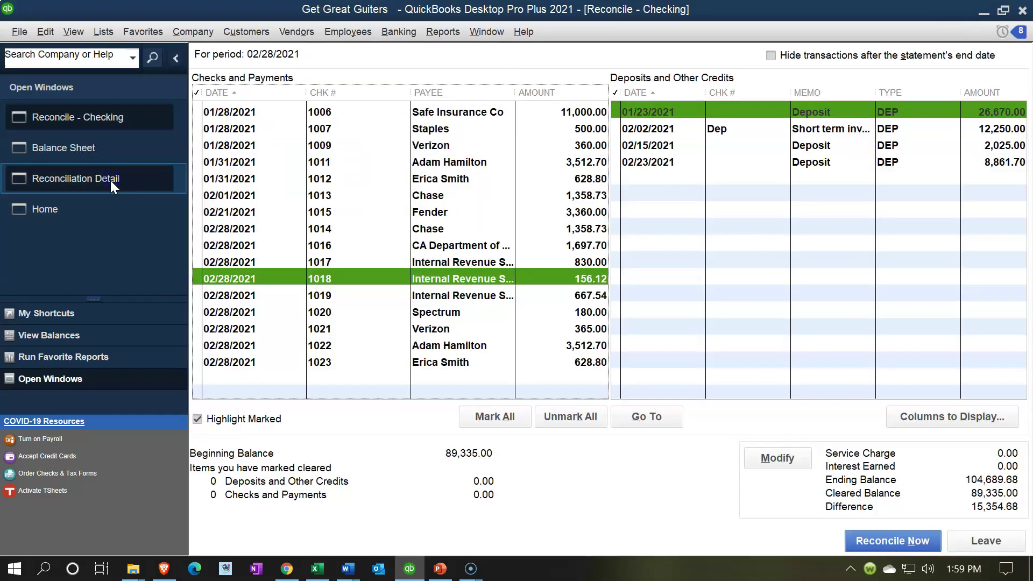
click(110, 180)
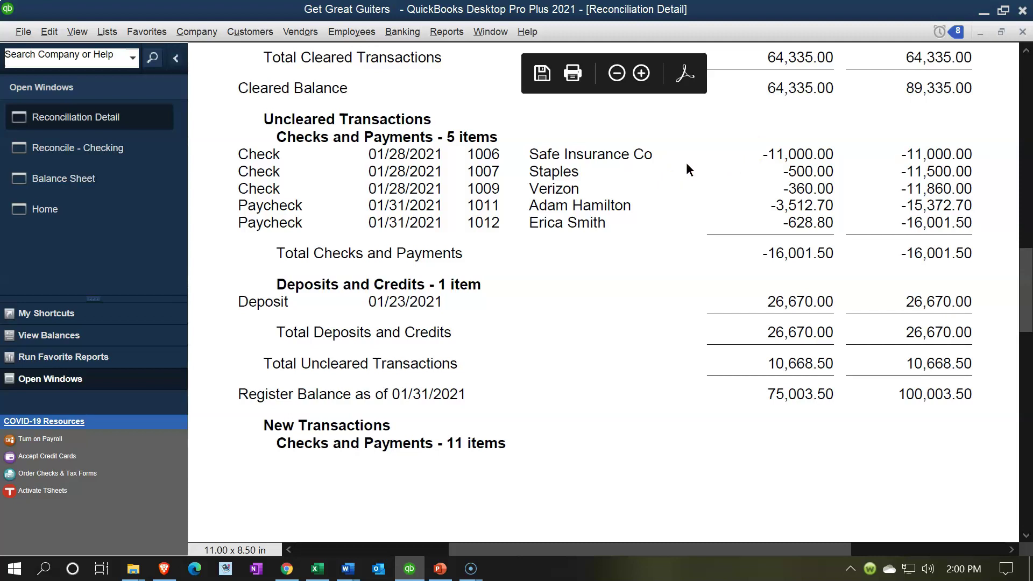
click(692, 125)
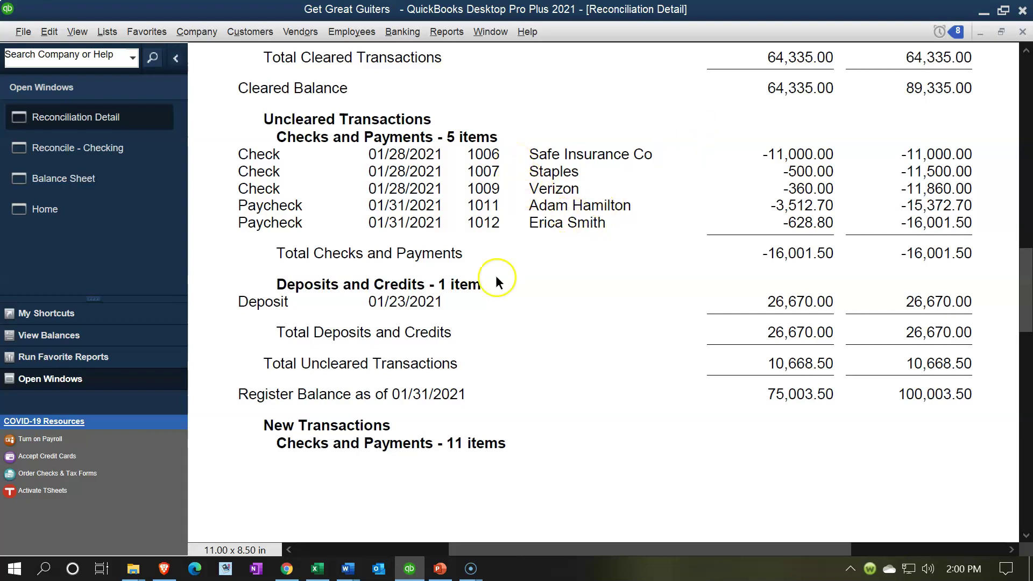
- Switch to the February bank statement in Excel and fill cell J11 beside the check 1006 amount with yellow
click(323, 565)
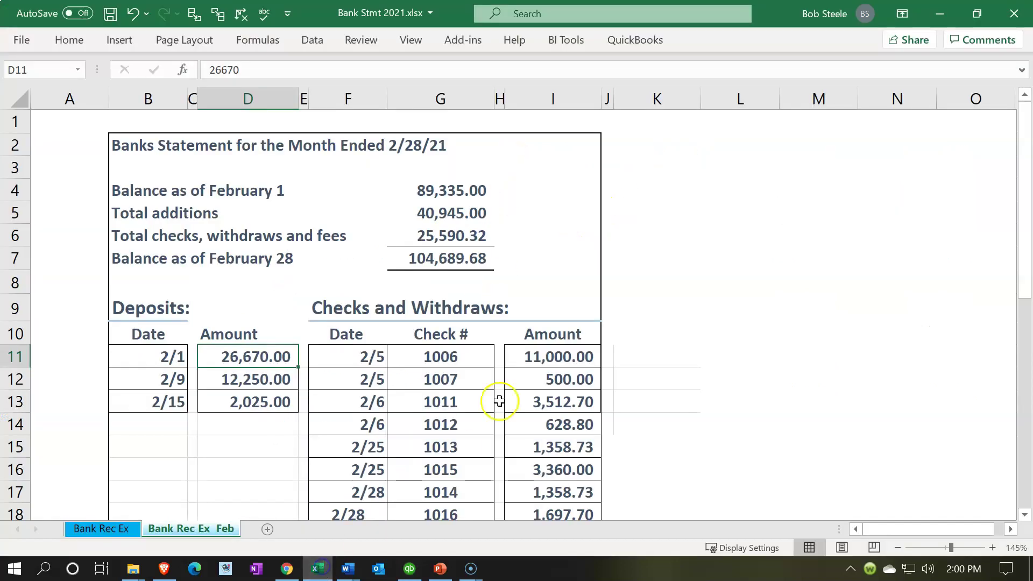
click(478, 363)
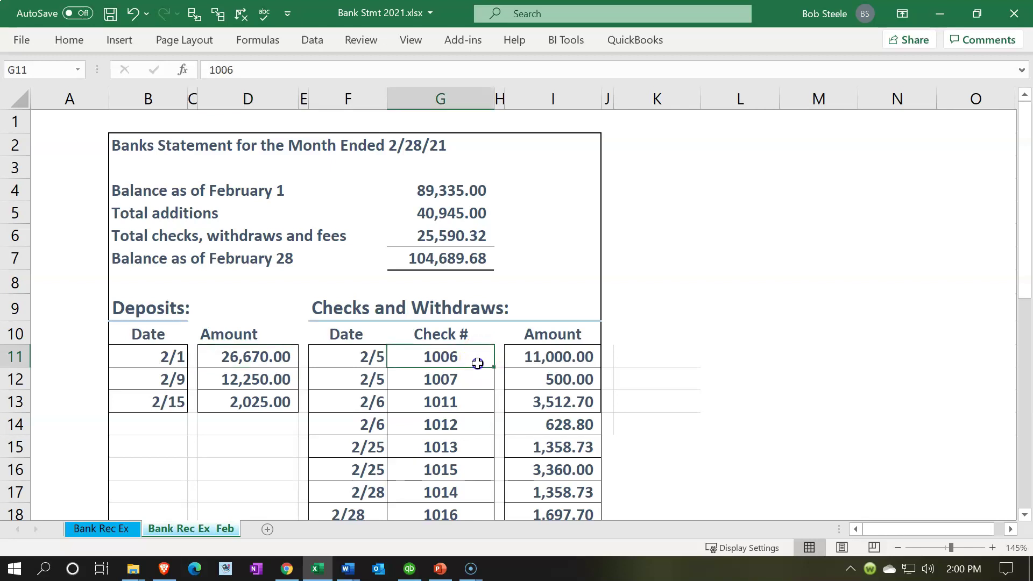
right_click(610, 360)
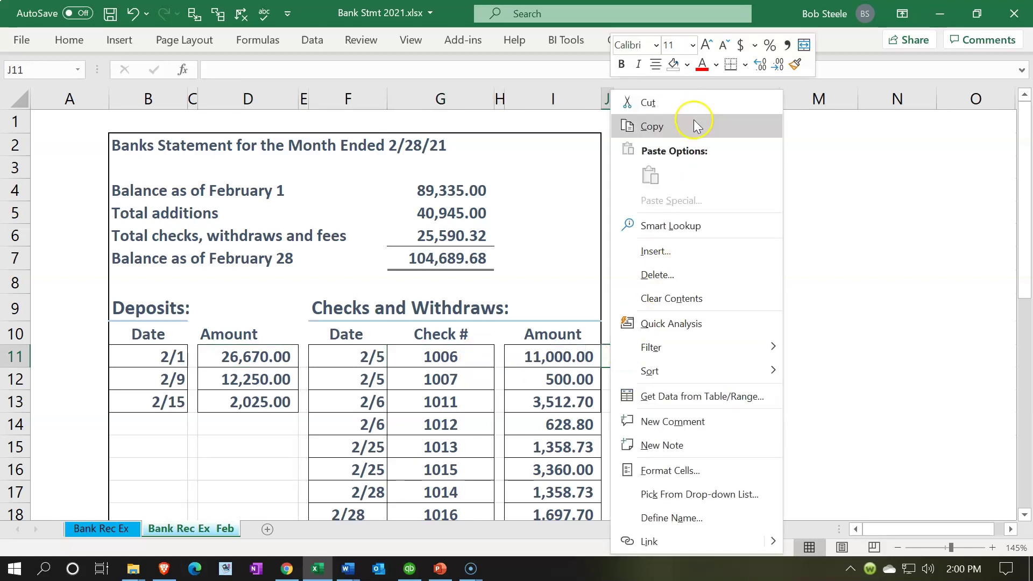
click(688, 64)
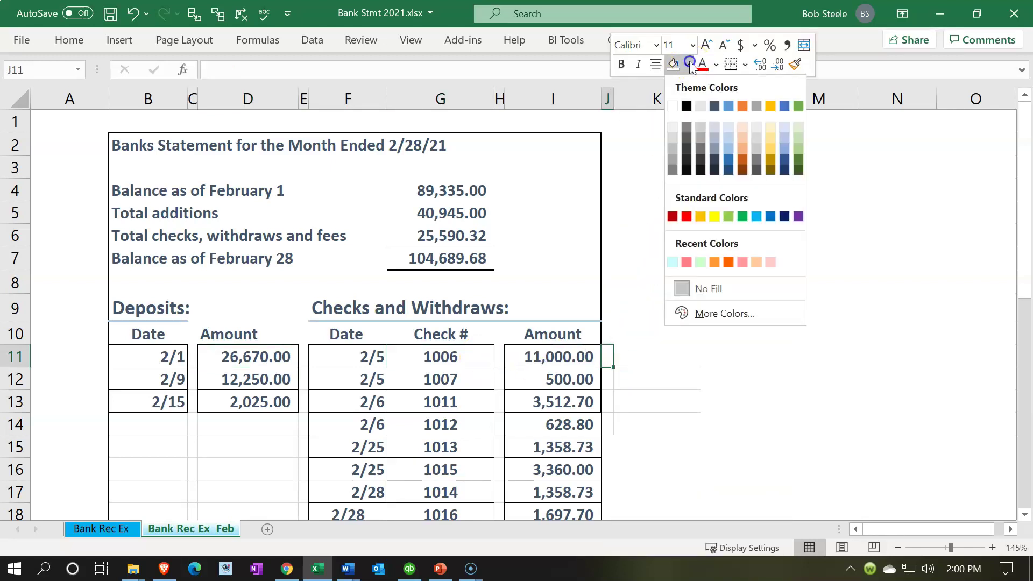
click(714, 216)
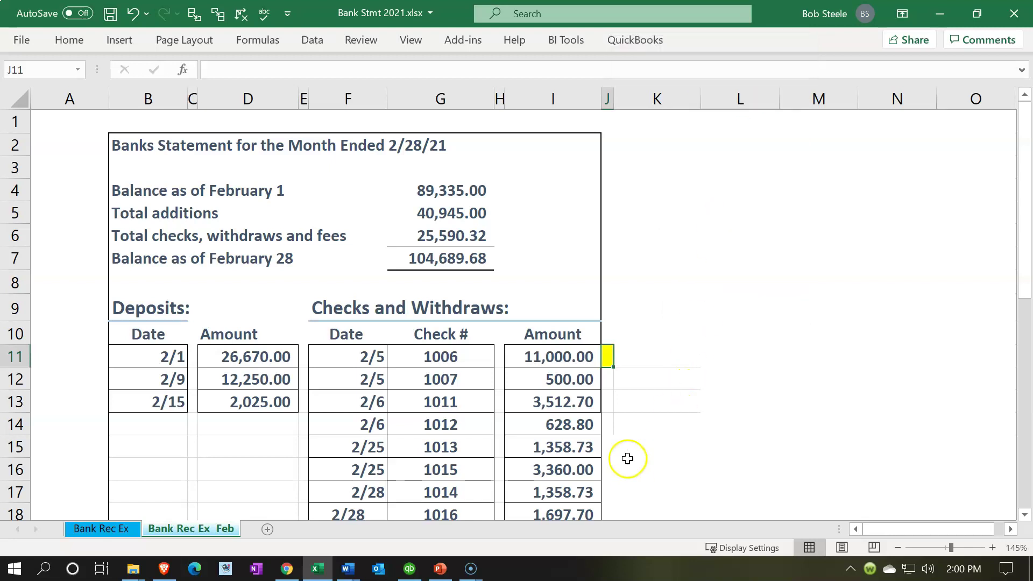
- Compare check 1007 with the uncleared checks in the QuickBooks report and fill cell J12 on the Excel statement with yellow
mouse_move(318, 568)
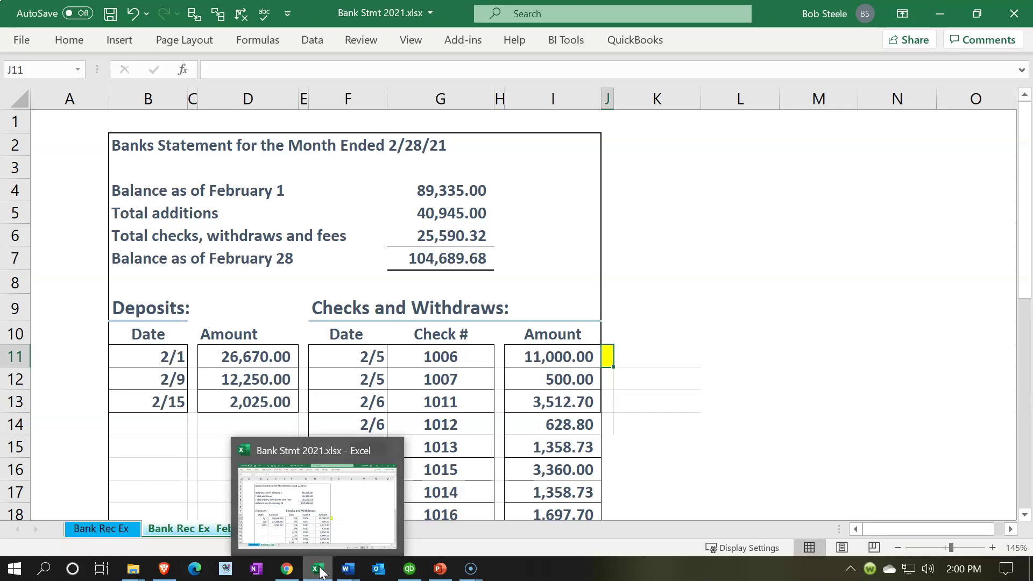
click(410, 569)
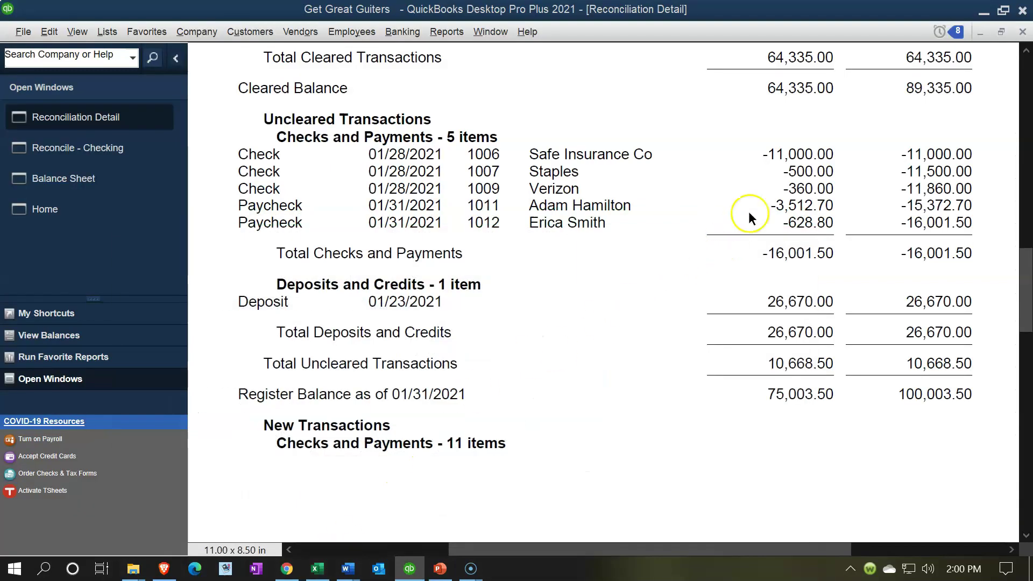
click(318, 570)
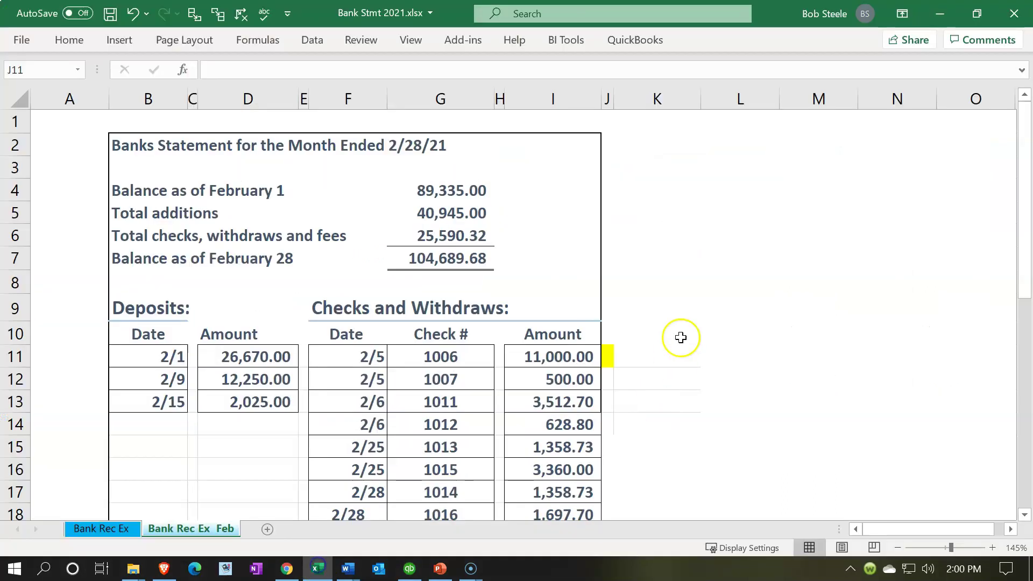
right_click(608, 375)
click(673, 64)
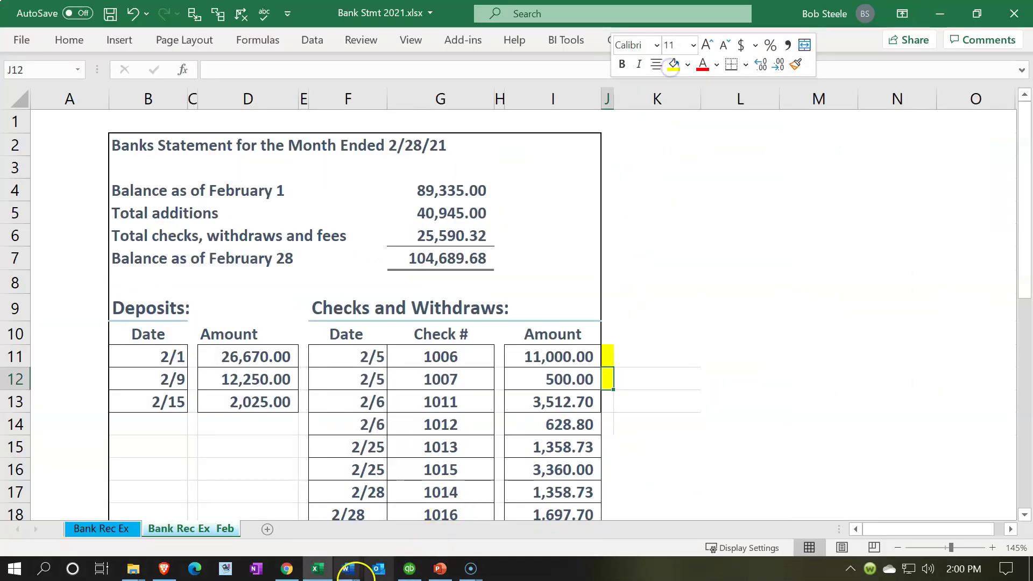
- Compare check 1011 with the uncleared checks in the QuickBooks report and fill cell J13 on the Excel statement with yellow
click(318, 571)
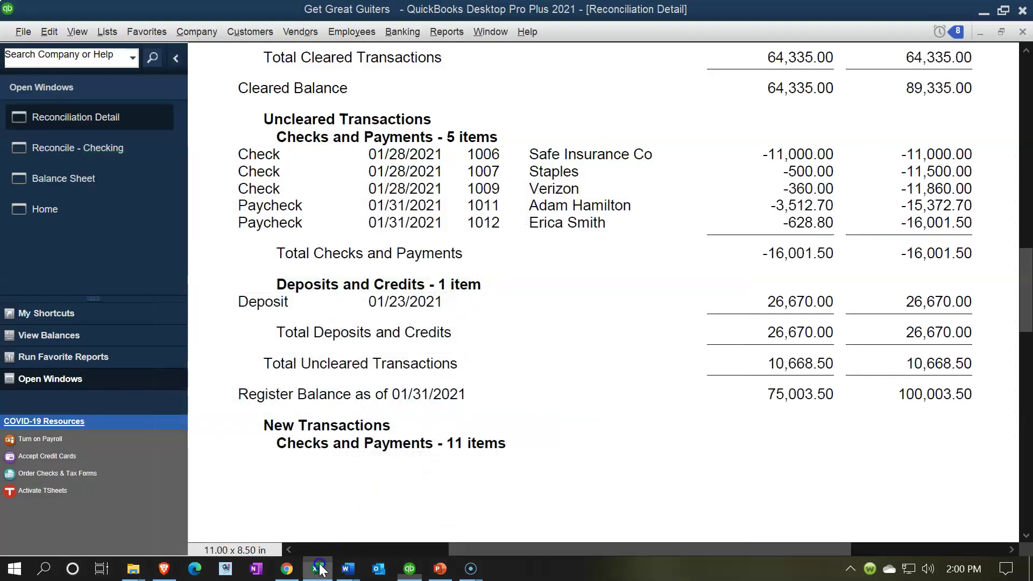
click(318, 570)
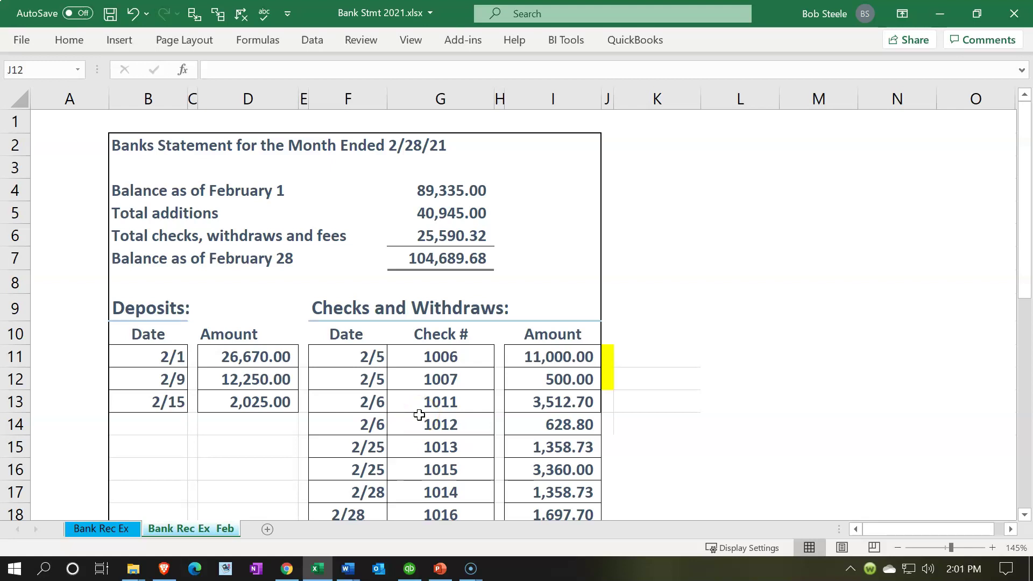
click(317, 576)
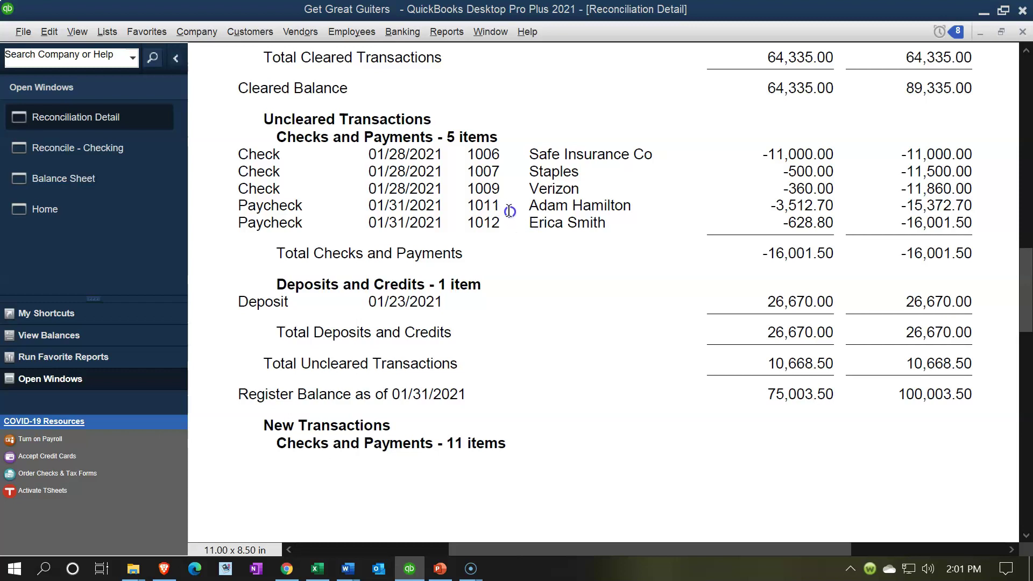
click(319, 575)
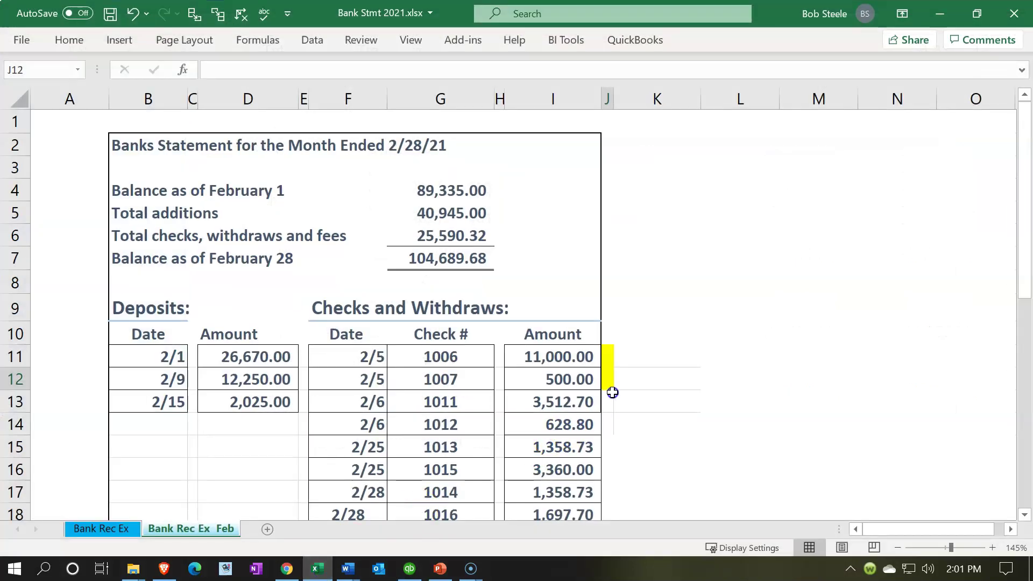
click(610, 402)
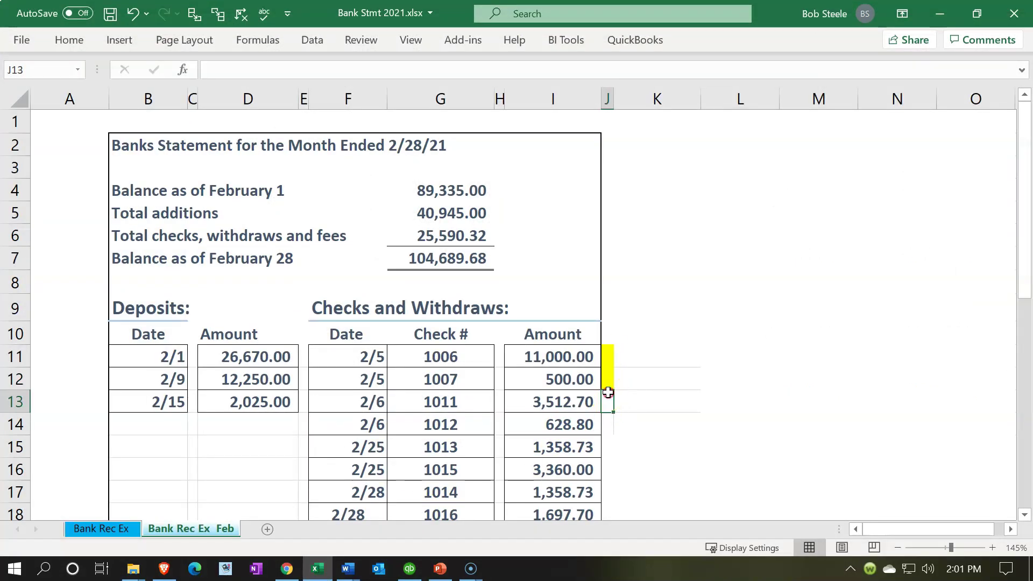
right_click(609, 406)
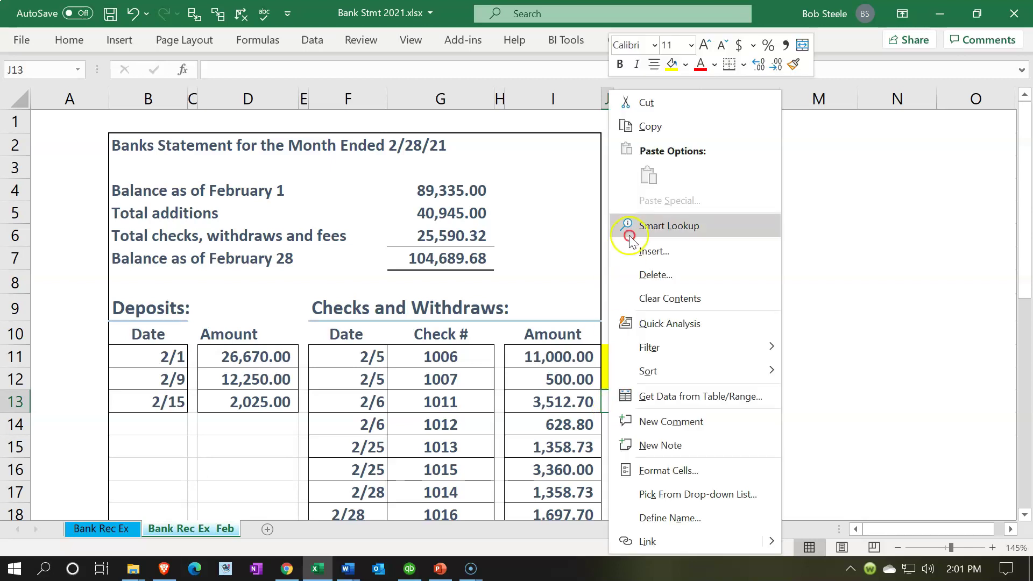
key(Escape)
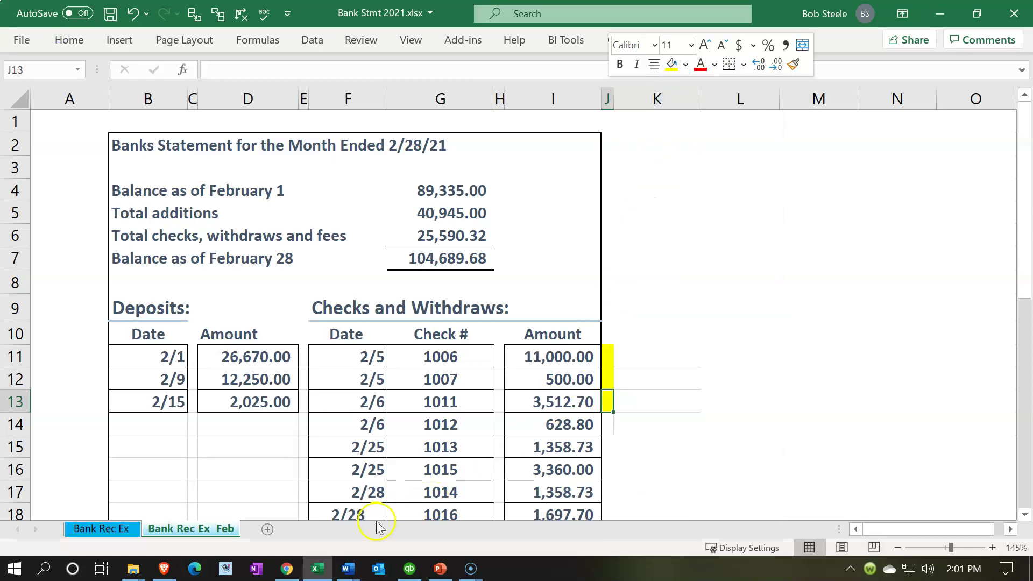
- Compare check 1012 with the uncleared checks in the QuickBooks report and fill cell J14 on the Excel statement with yellow
click(319, 567)
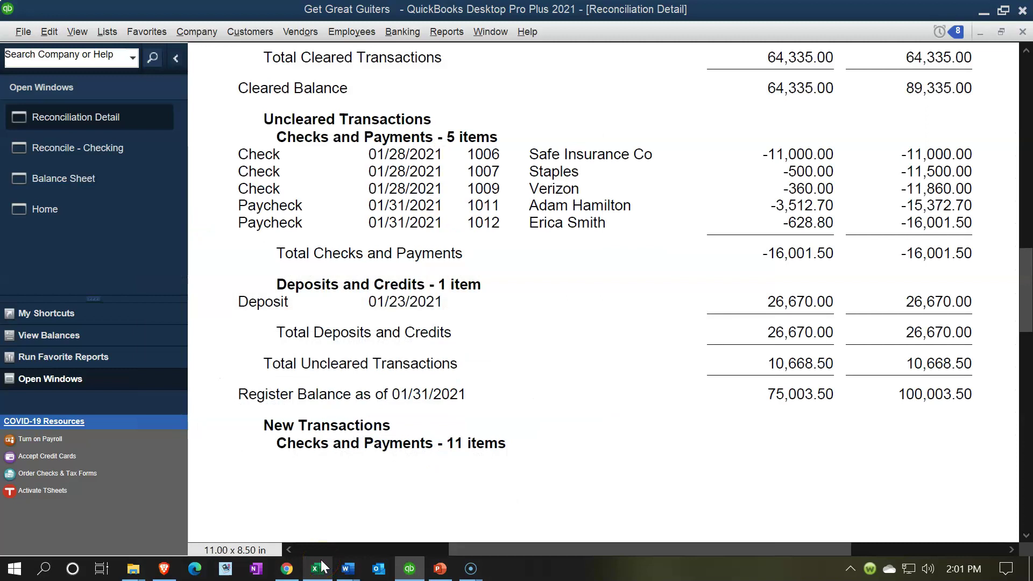
click(319, 567)
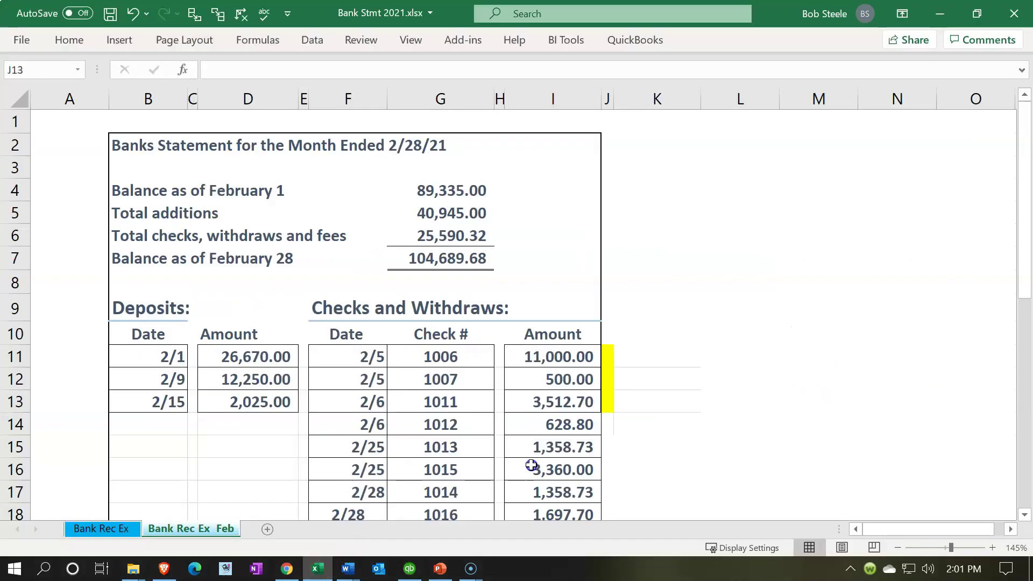
right_click(606, 424)
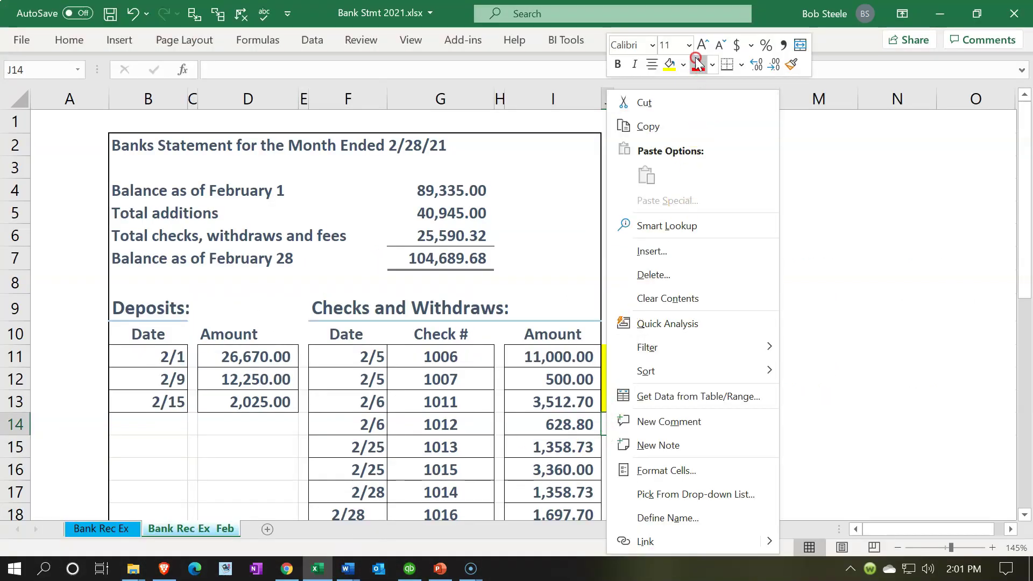
click(669, 64)
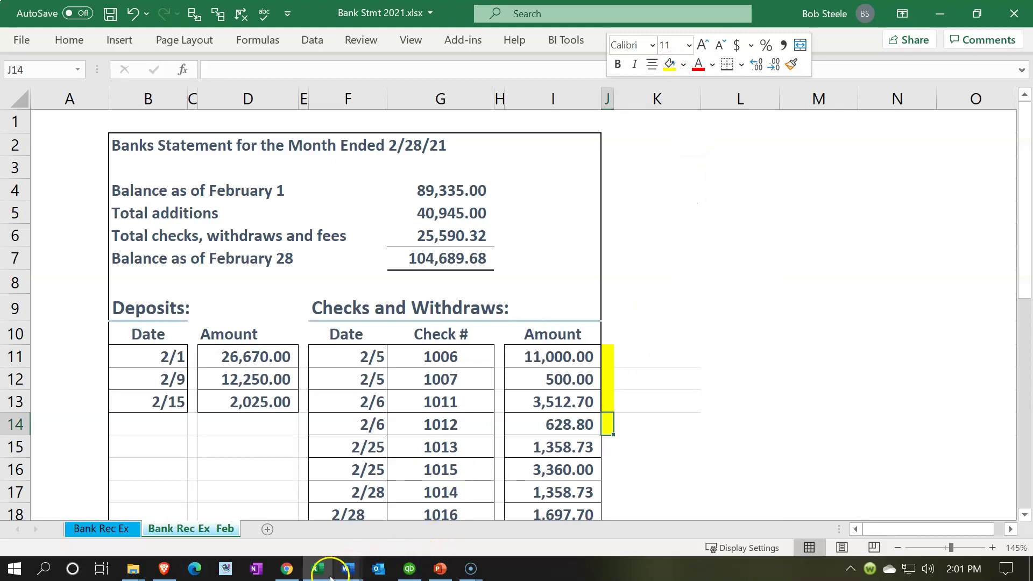
- Compare the 26,670.00 deposit with the QuickBooks report, fill cell E11 on the Excel statement with yellow, and return to the report
click(316, 566)
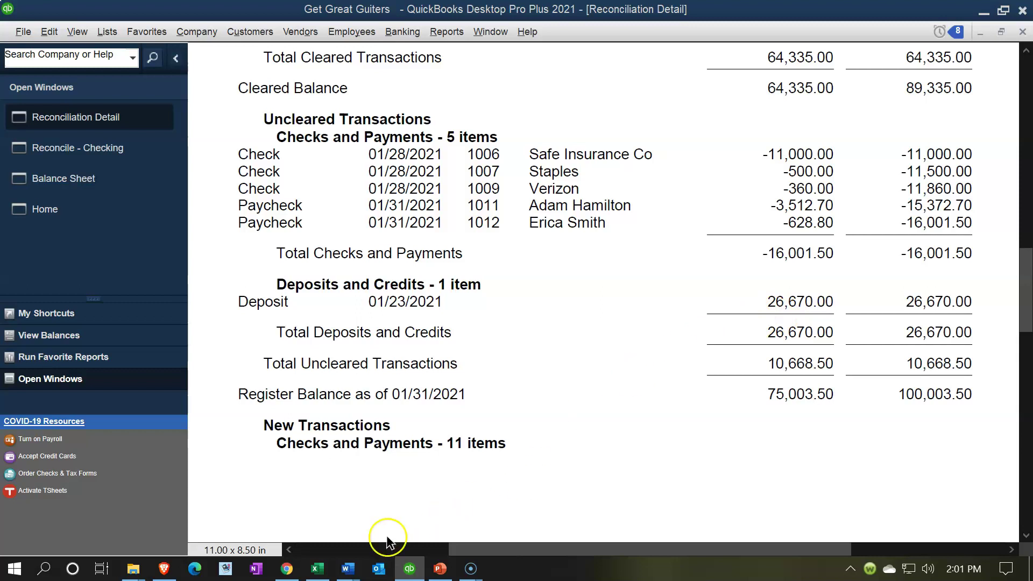
click(317, 570)
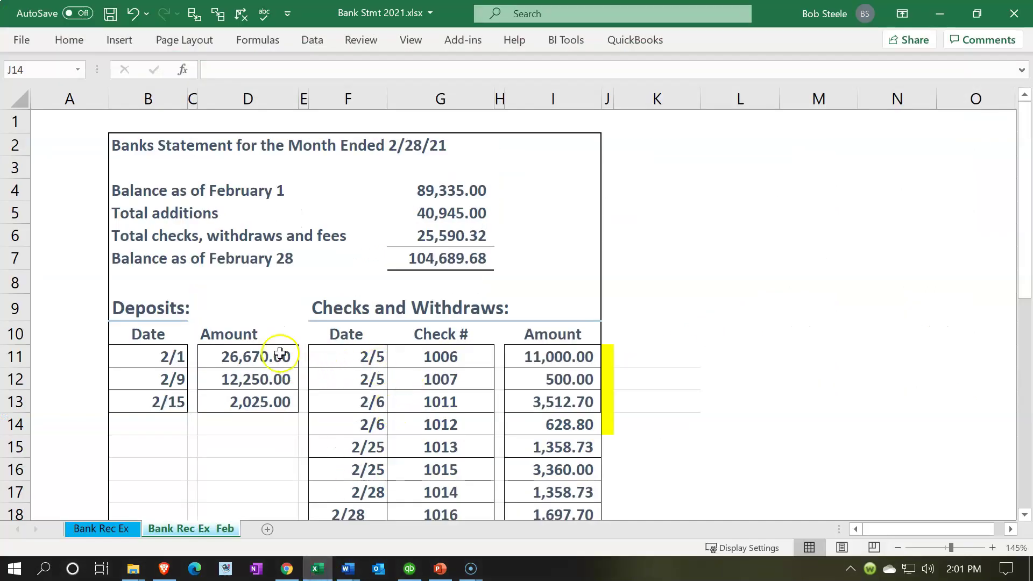
right_click(300, 355)
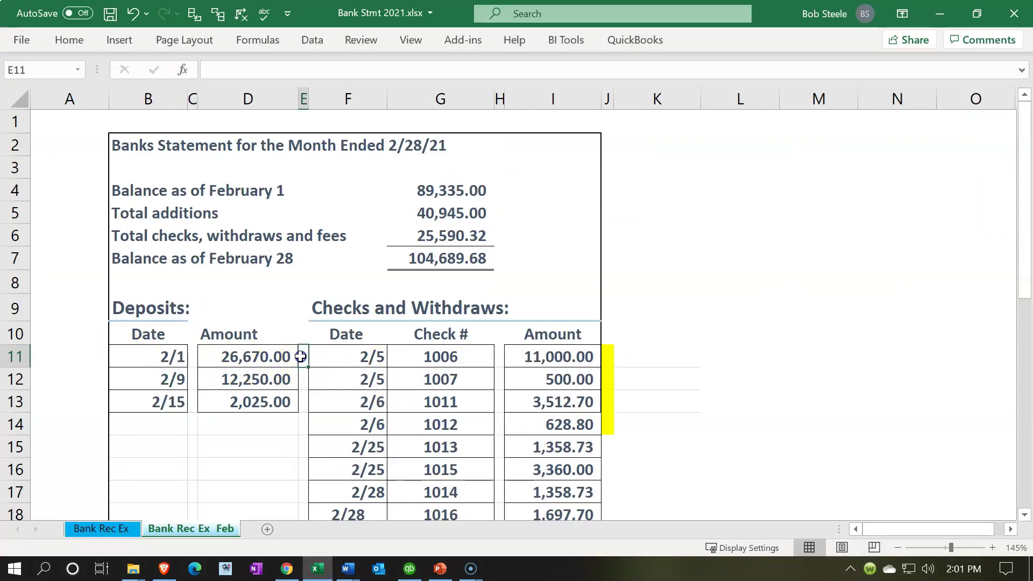
click(362, 65)
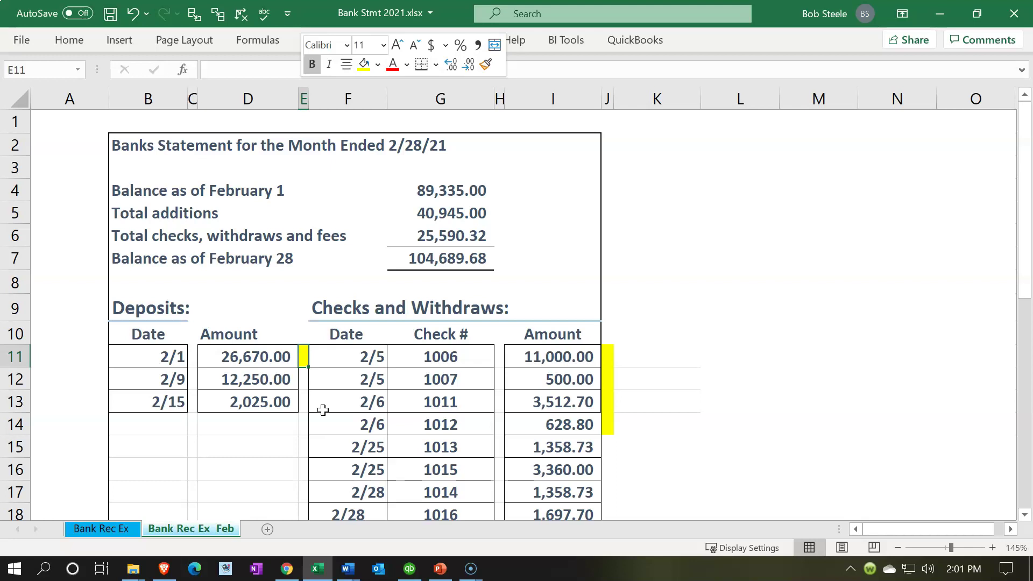
scroll(322, 410, down, 1)
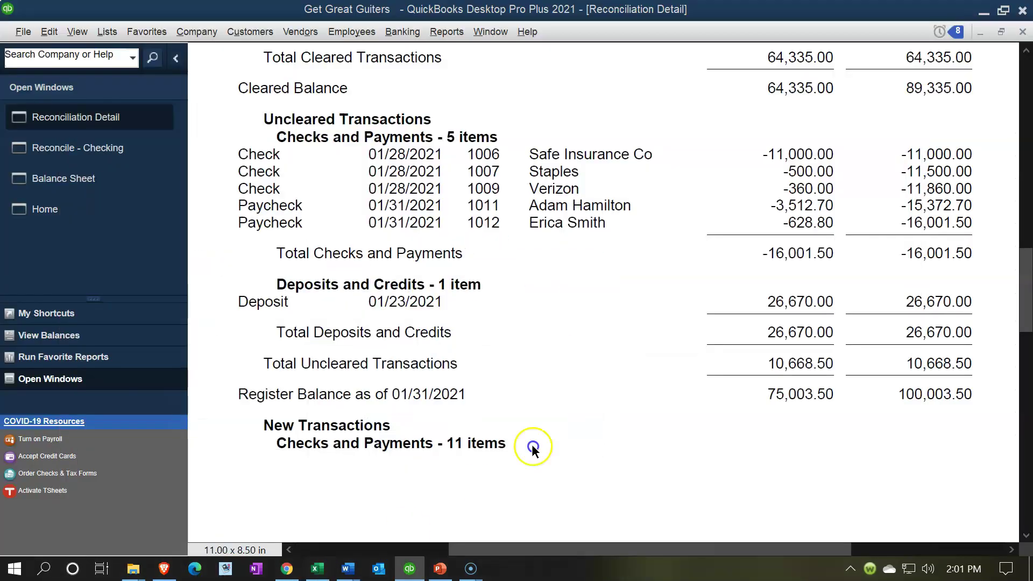
- Open the Checking reconciliation, compare its deposits with cell D11 of the Excel bank statement, and mark the 26,670.00 deposit as cleared
click(114, 155)
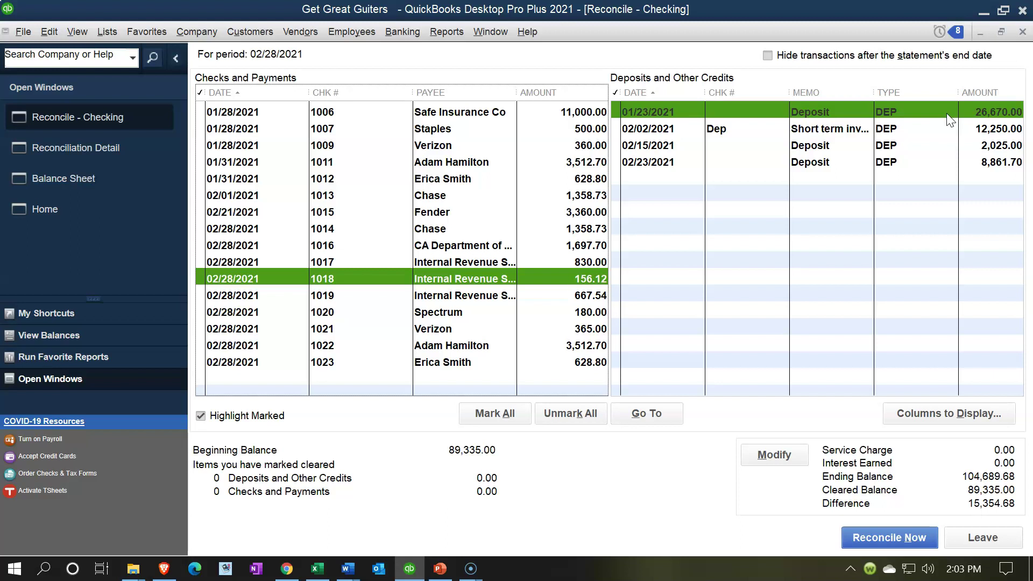
click(318, 568)
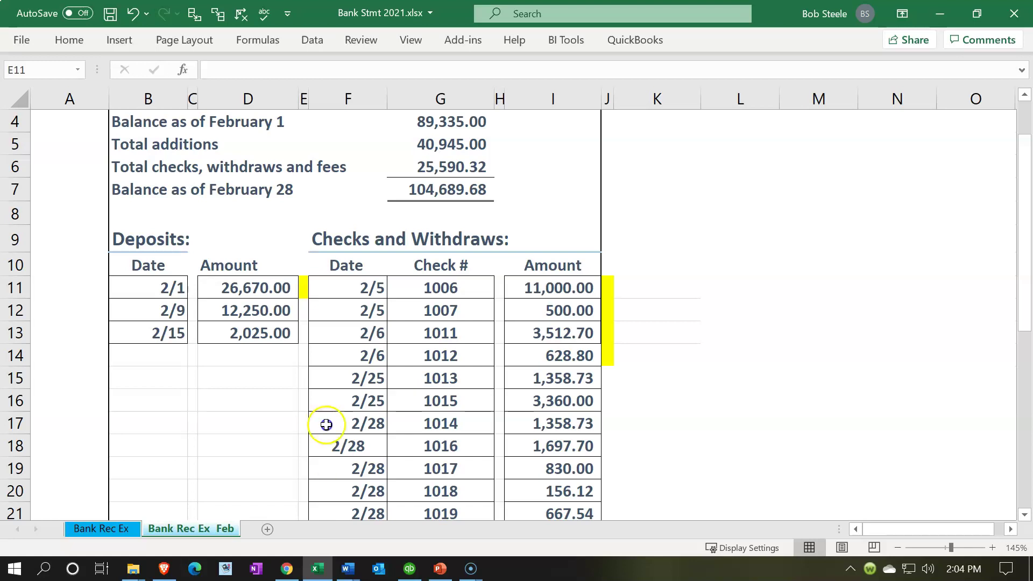
click(258, 289)
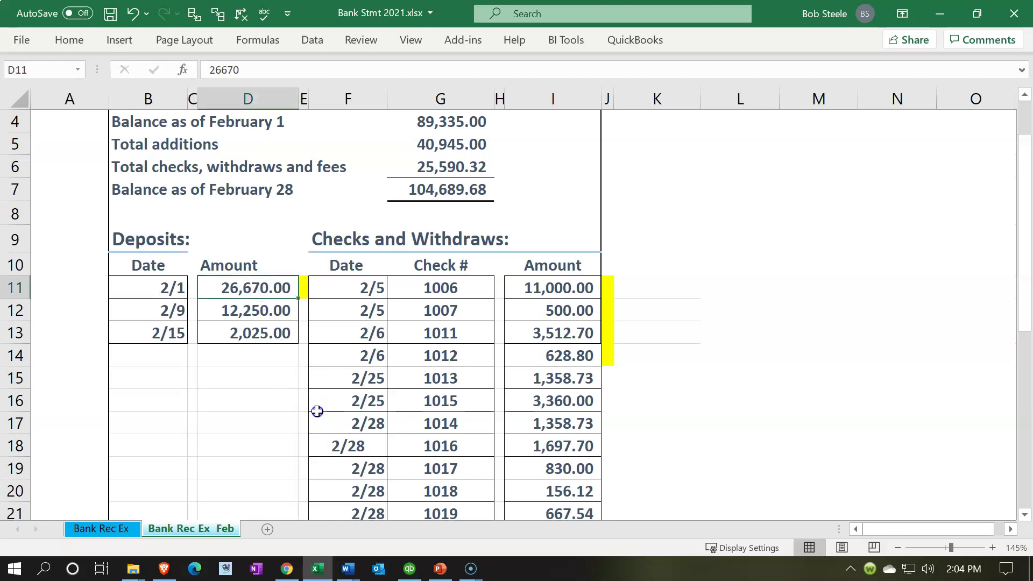
click(318, 569)
click(944, 110)
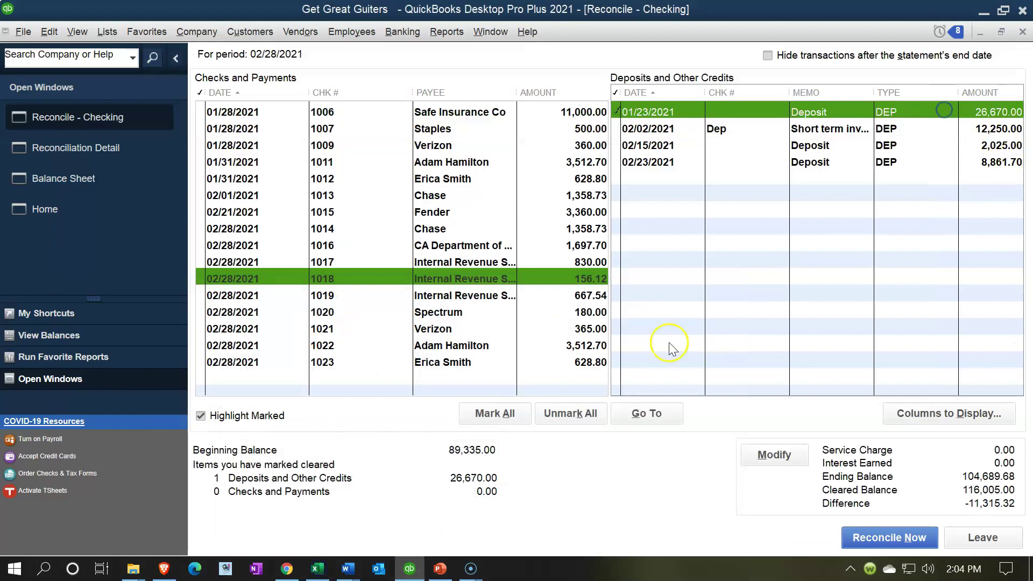
- Switch to the Excel bank statement and fill the 26,670.00 deposit in cell D11 with light green
click(317, 569)
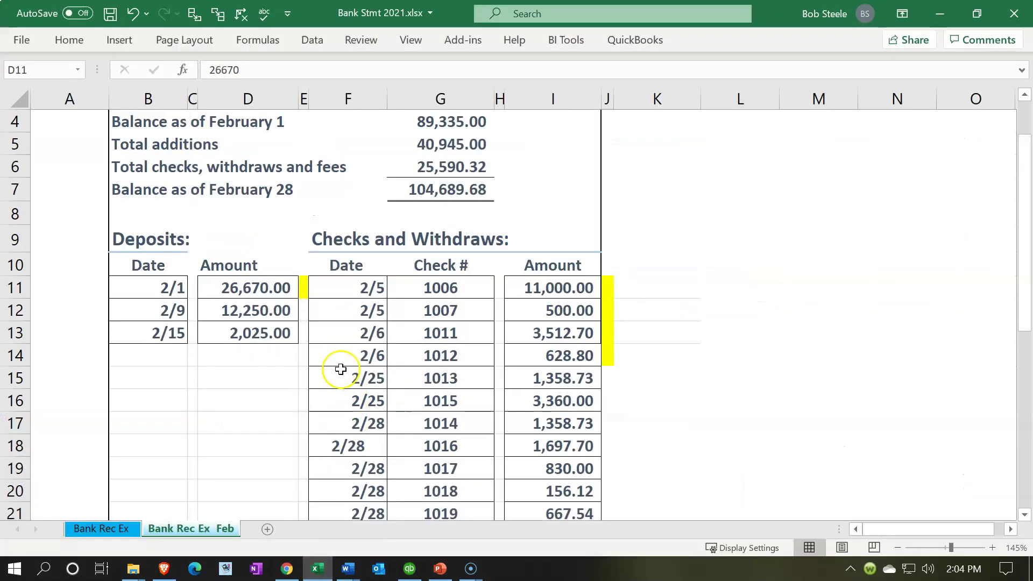
right_click(261, 288)
click(325, 125)
click(339, 64)
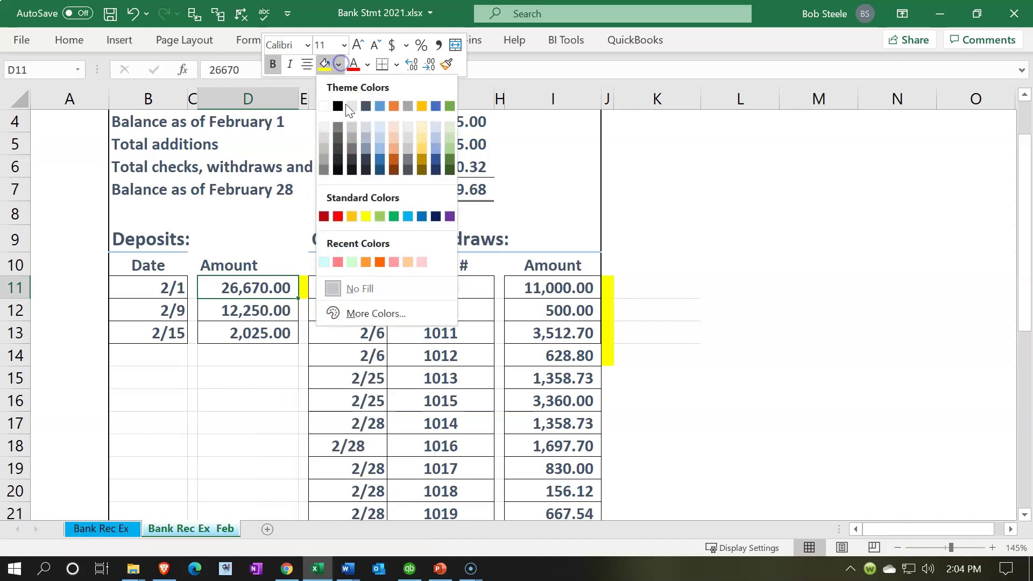
click(380, 217)
- Mark the 12,250.00 deposit as cleared in the QuickBooks reconciliation and fill cell D12 on the Excel statement with the same green
drag(280, 310, 280, 333)
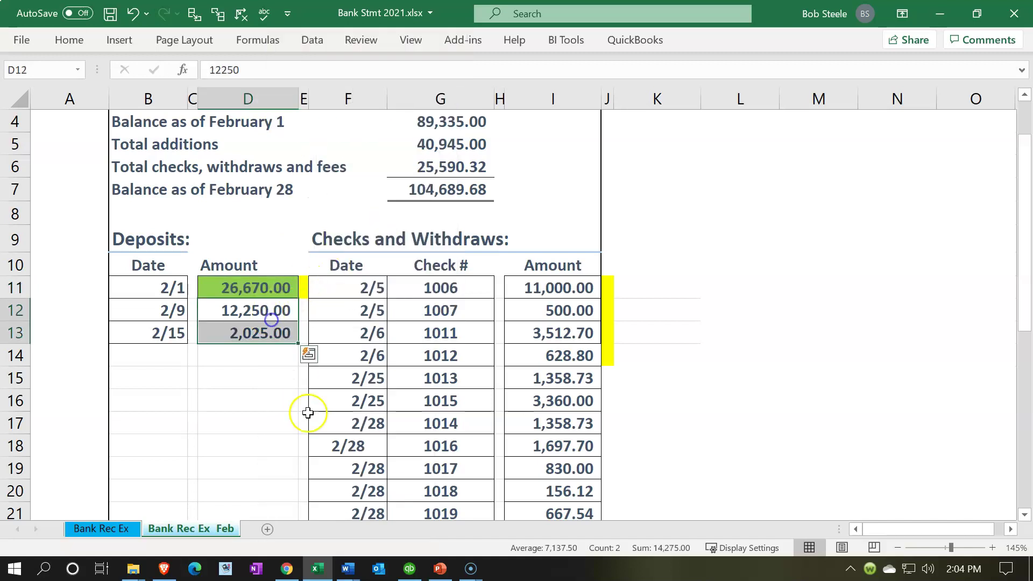
click(320, 572)
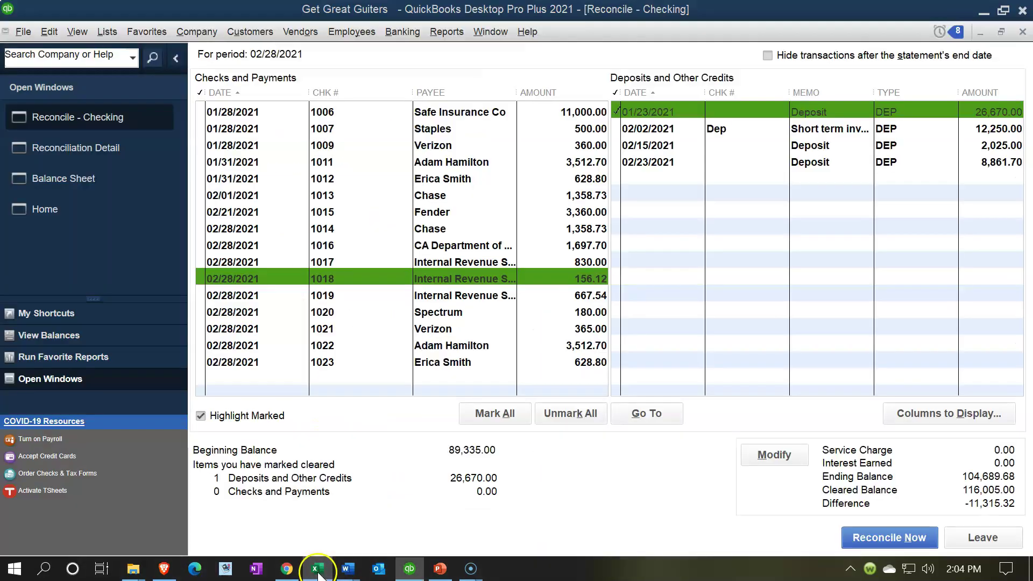
click(907, 129)
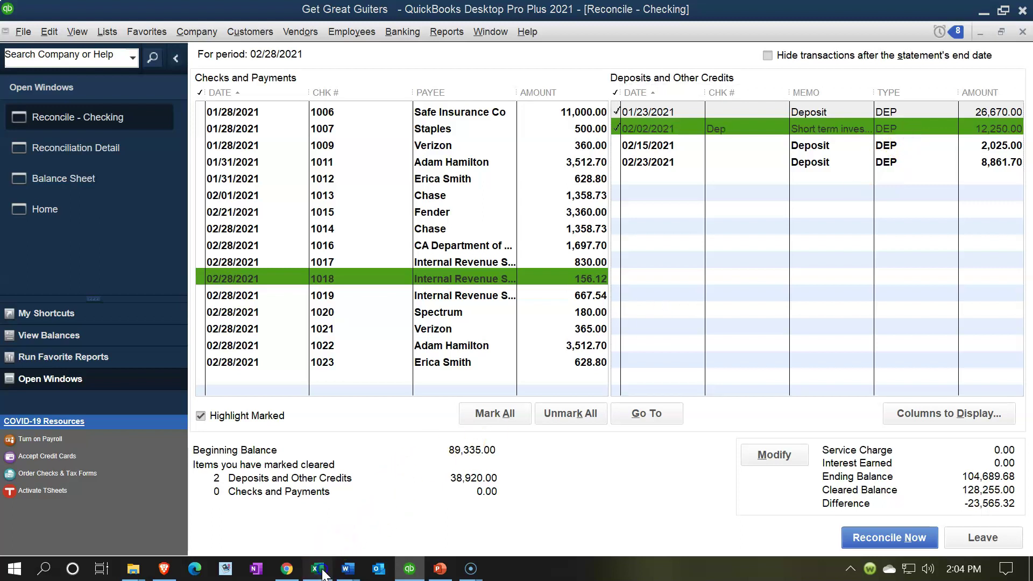
click(318, 569)
click(259, 316)
right_click(259, 316)
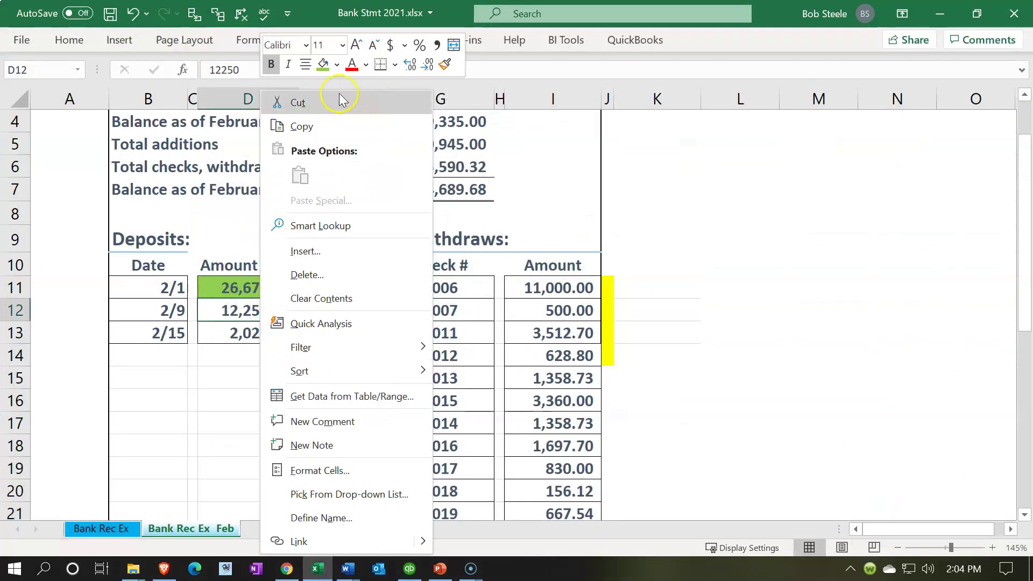
click(323, 64)
- Mark the 2,025.00 deposit as cleared in the QuickBooks reconciliation and fill cell D13 on the Excel statement with the same green
click(256, 330)
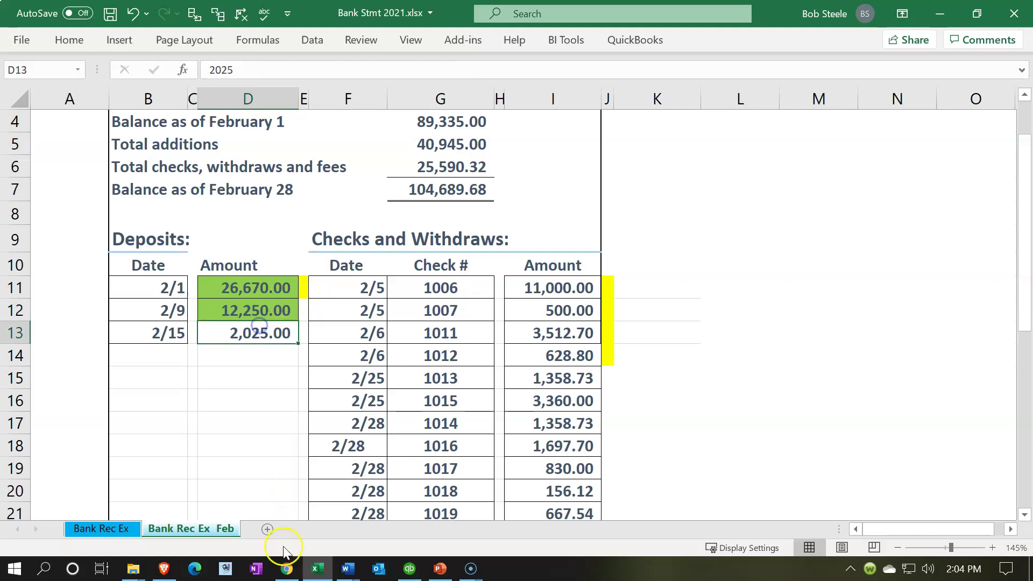
click(317, 569)
click(934, 145)
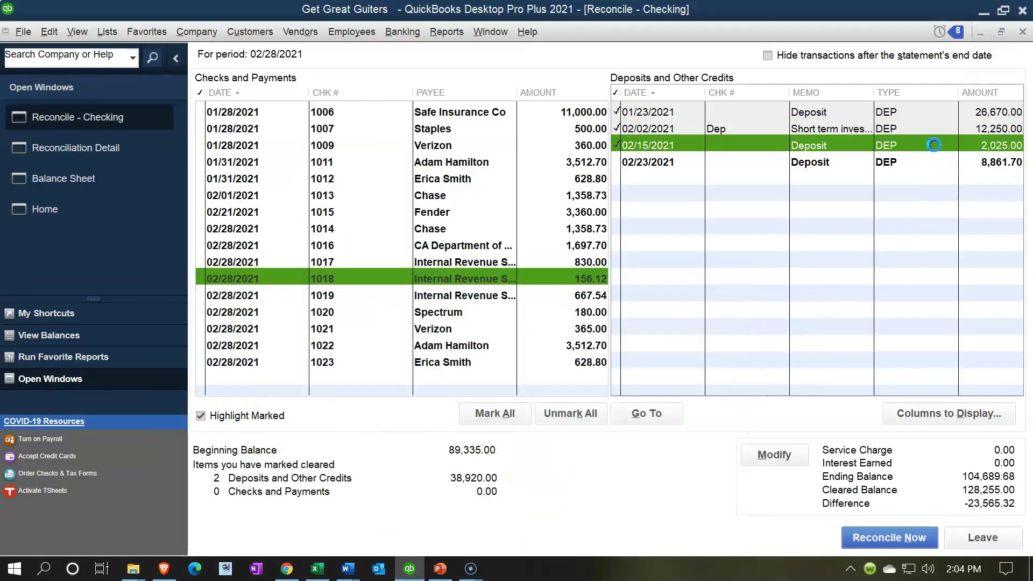
click(317, 569)
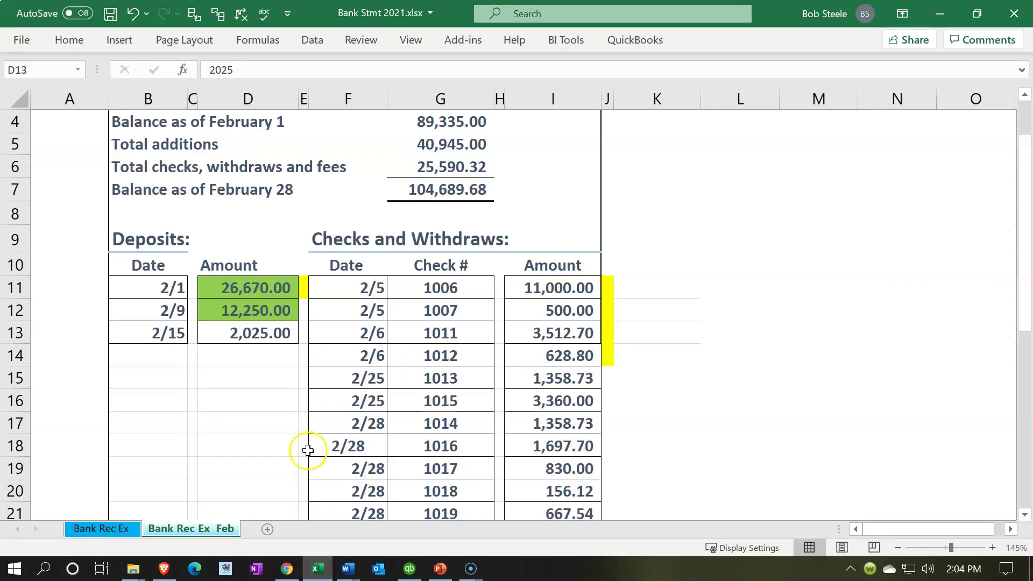
right_click(255, 335)
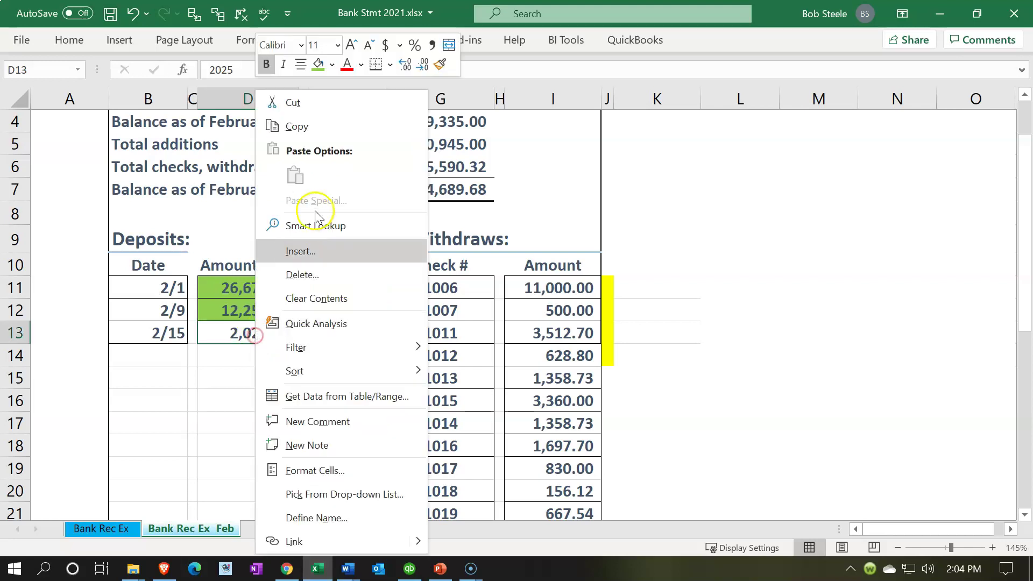
click(319, 65)
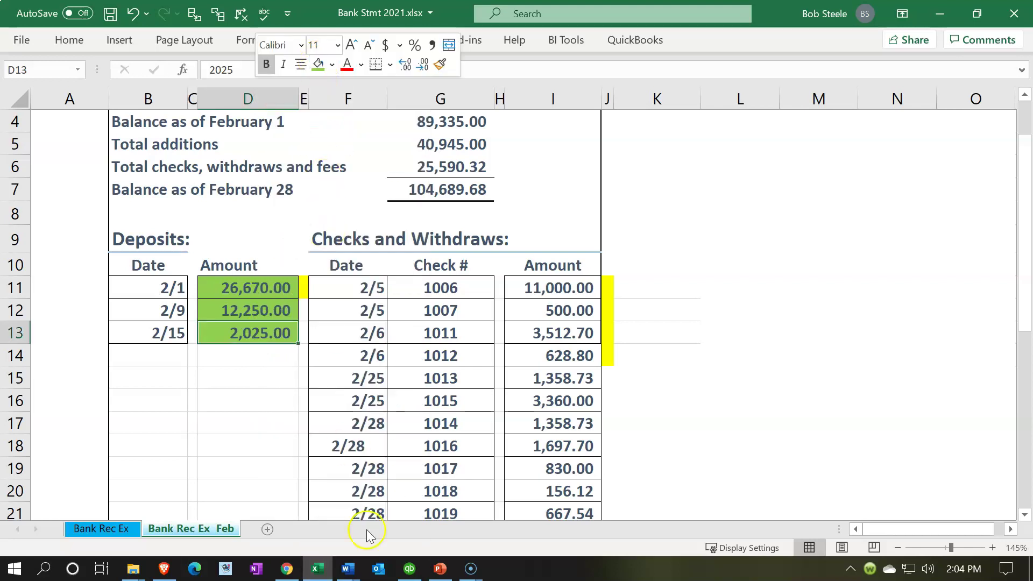
- Switch back to QuickBooks and leave the Checking reconciliation without finishing it
click(318, 569)
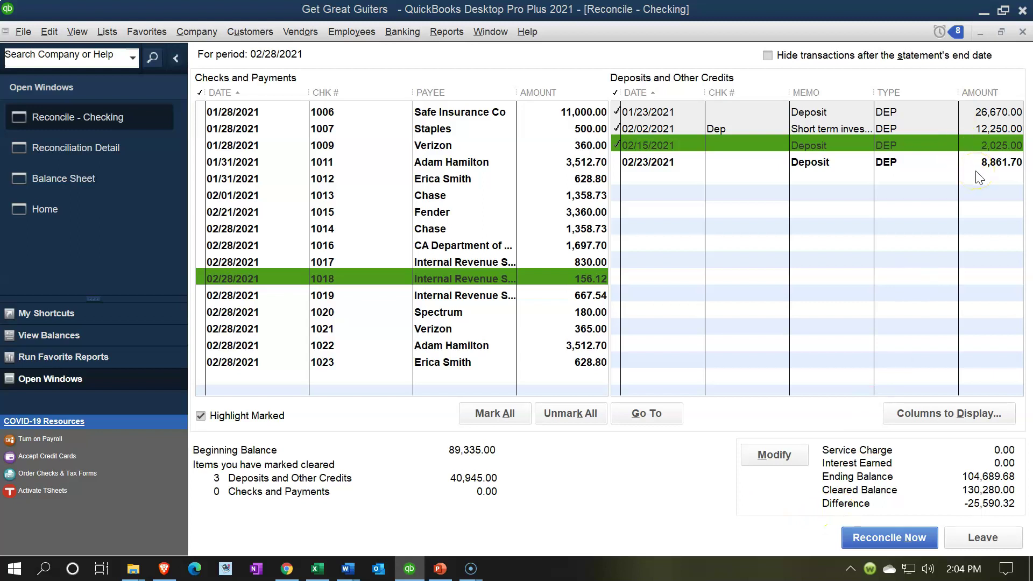
click(656, 177)
click(989, 537)
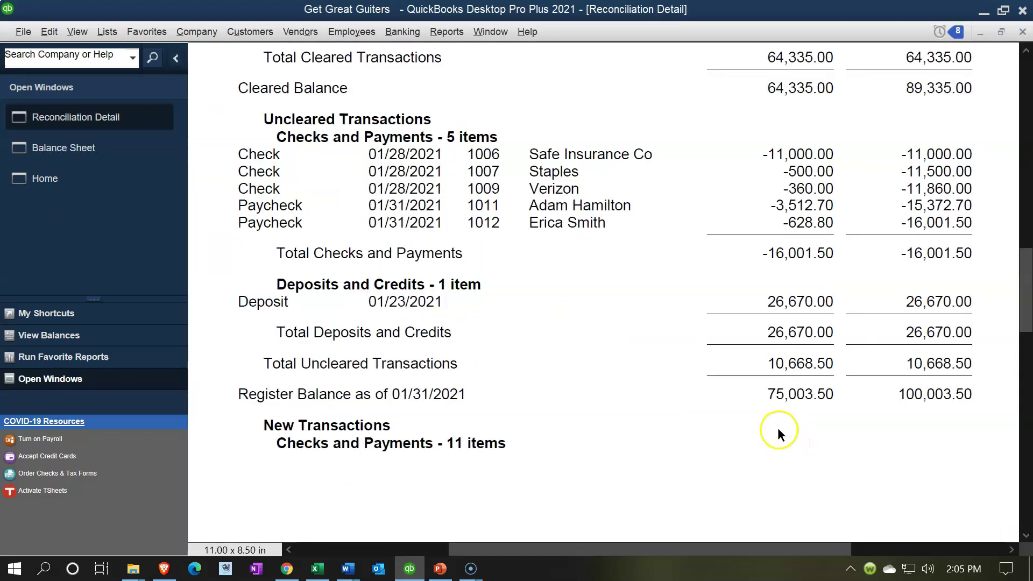